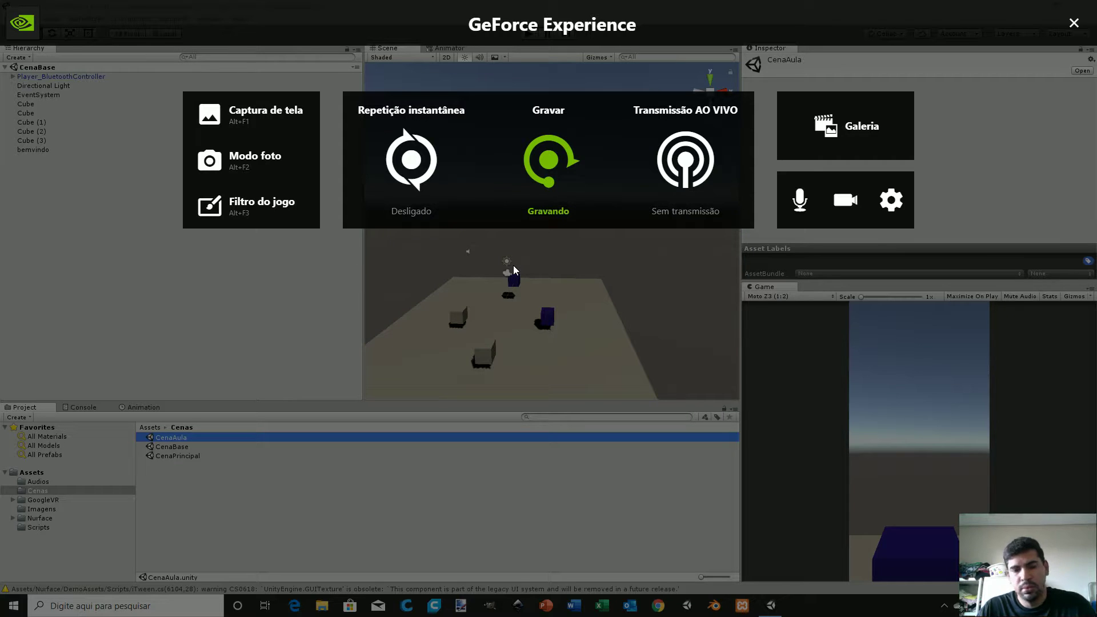
# - Select the Main Camera under Player_BluetoothController and set the Game view aspect to 16:10 Landscape
pyautogui.hotkey('alt', 'z')
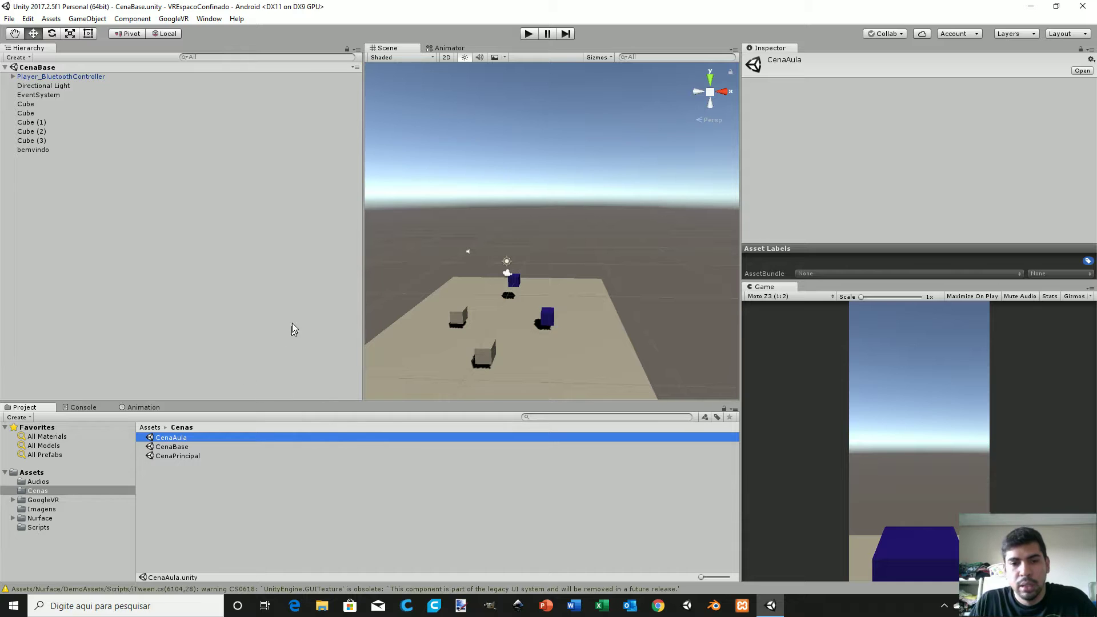
pyautogui.click(31, 78)
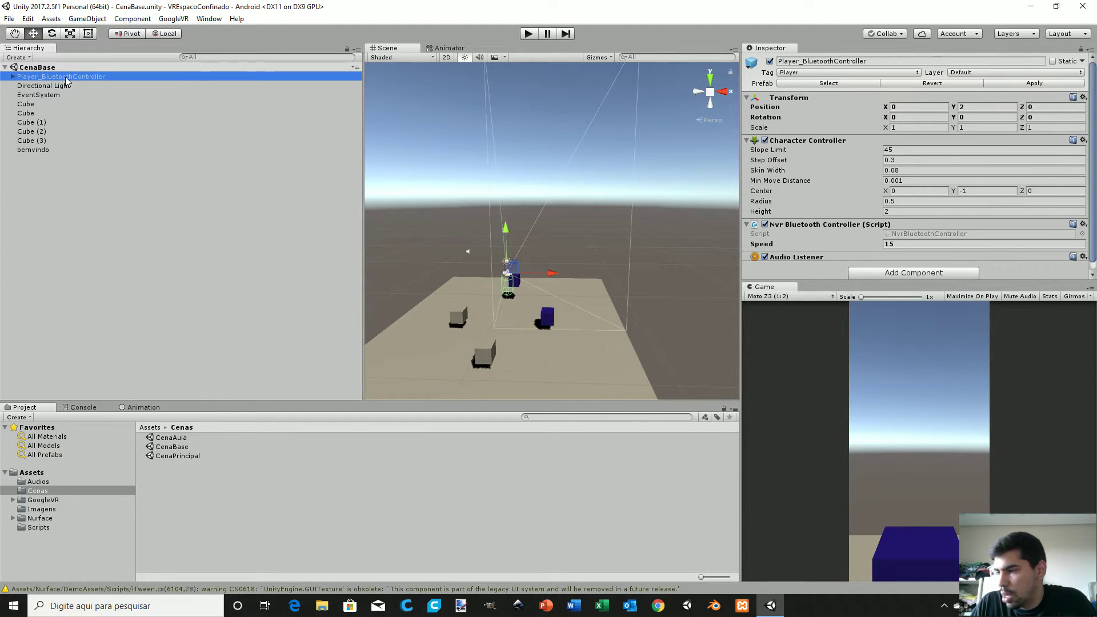
pyautogui.click(13, 77)
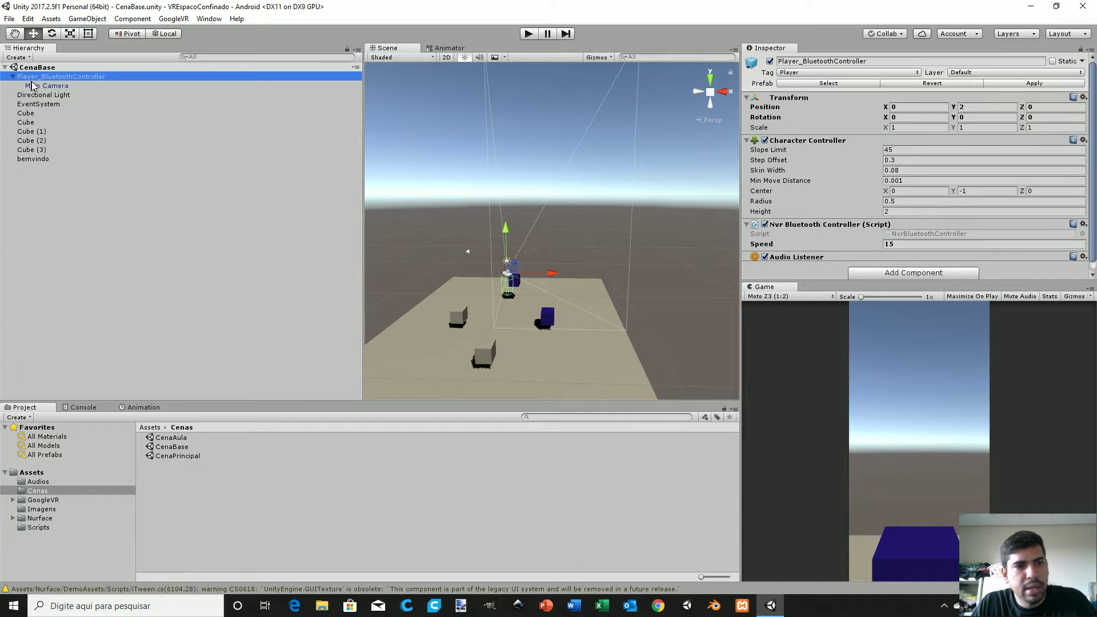
pyautogui.click(48, 87)
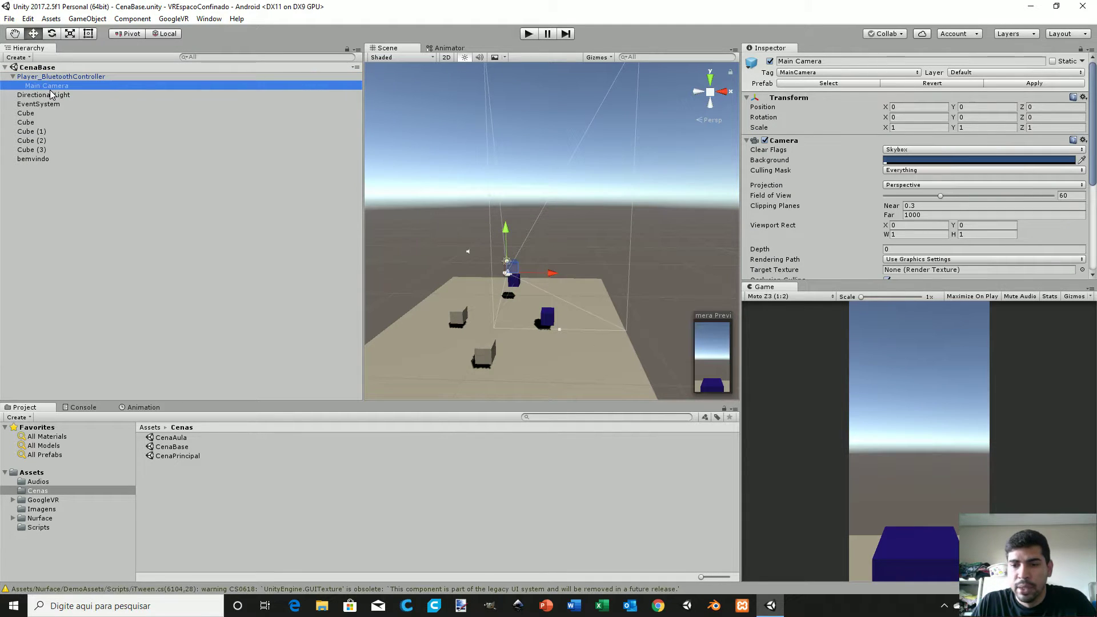
pyautogui.click(799, 296)
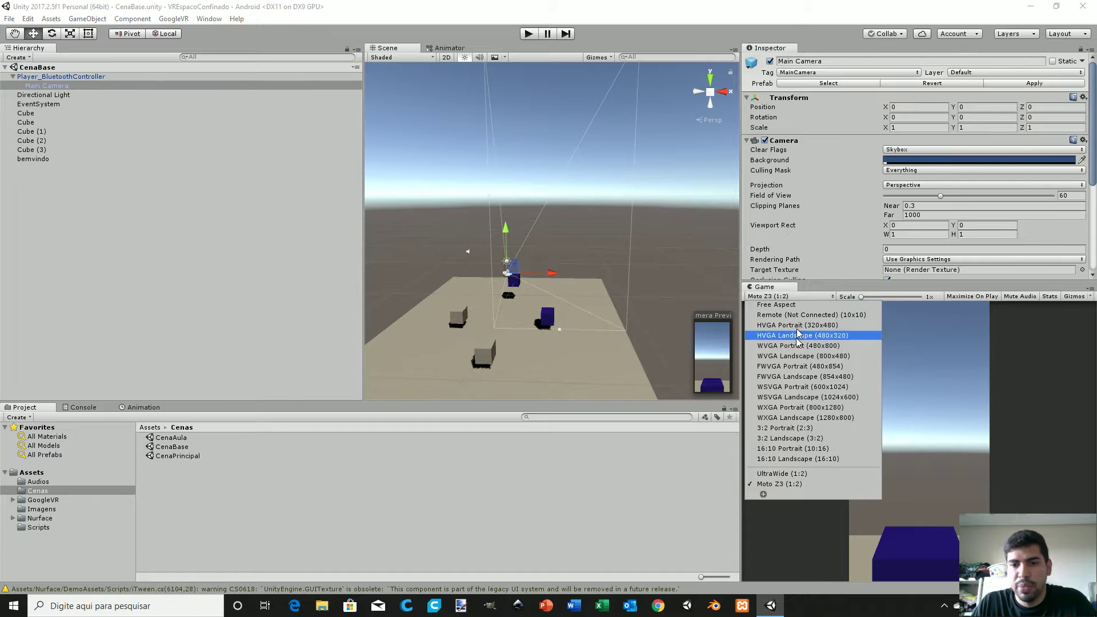
pyautogui.click(795, 457)
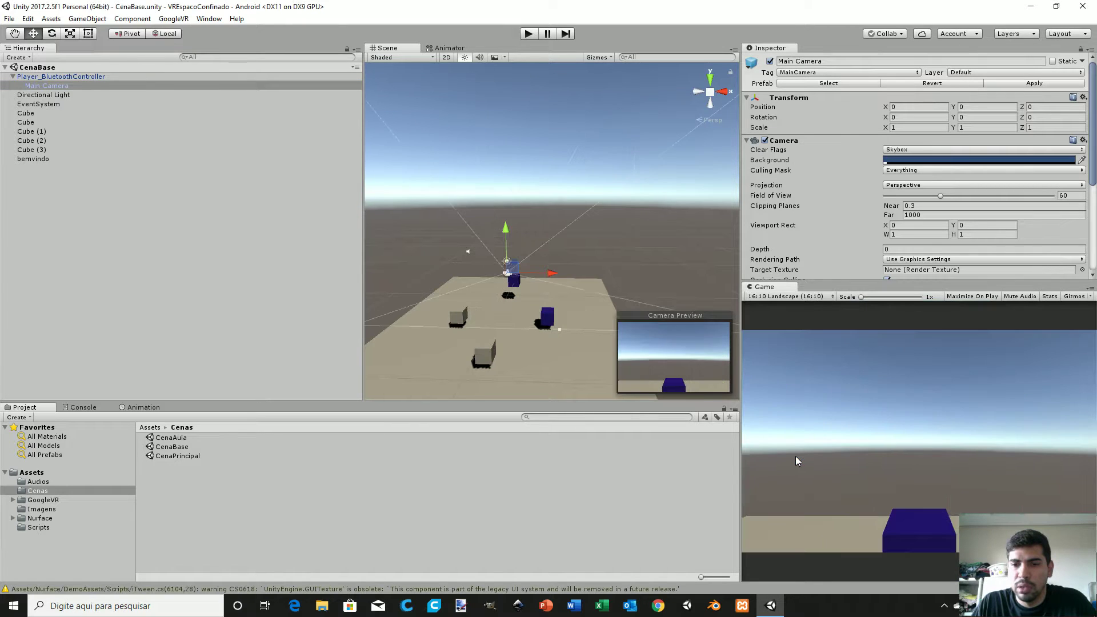
# - With Main Camera reselected, search the Project assets for 'gvrreti'
pyautogui.click(80, 87)
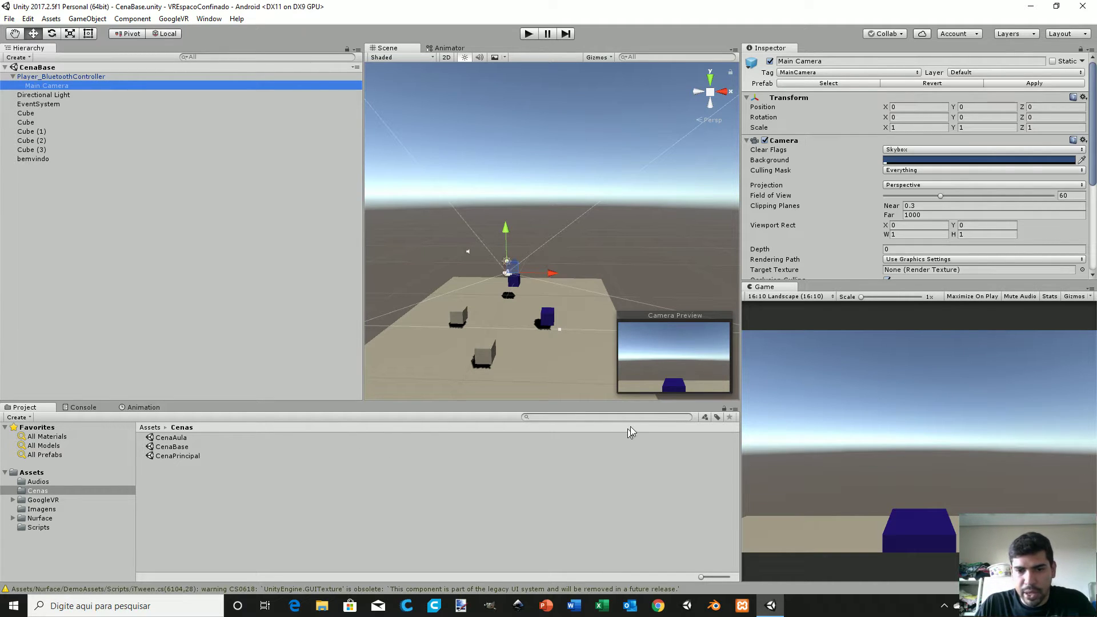
pyautogui.click(610, 418)
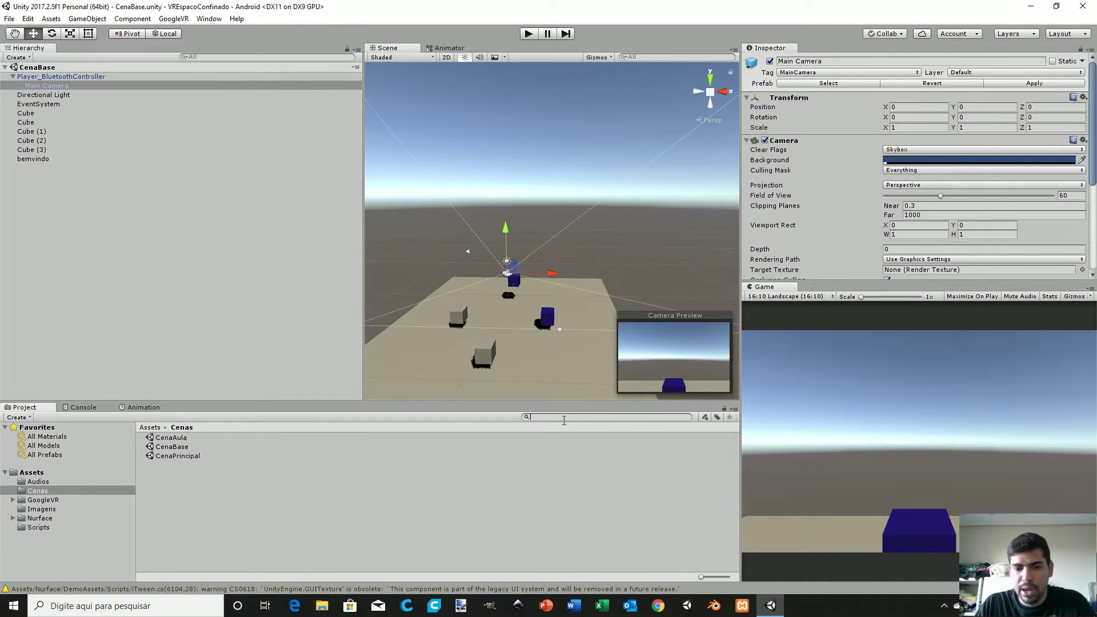
pyautogui.write('gvr')
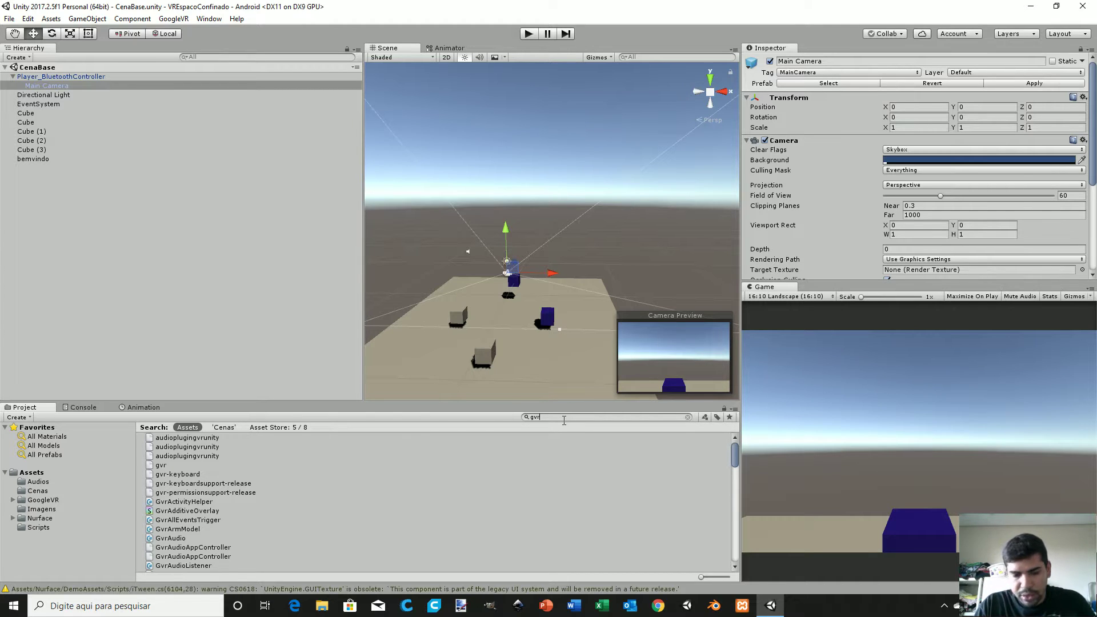
pyautogui.write('reti')
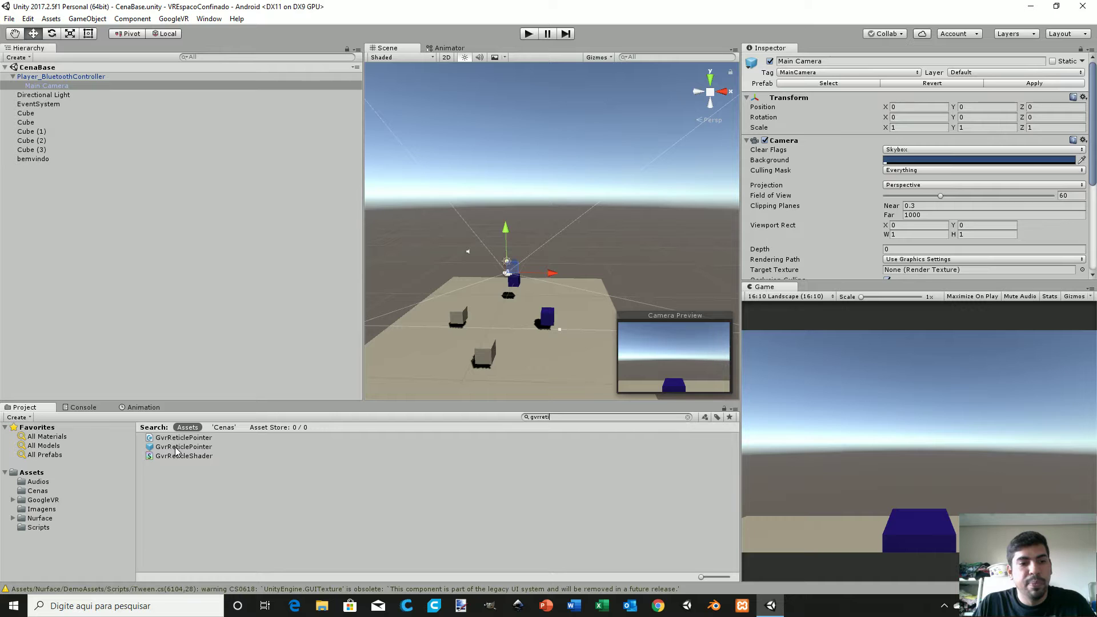
# - Drag the GvrReticlePointer prefab under the player's Main Camera and start a test run
pyautogui.moveTo(172, 447); pyautogui.dragTo(61, 100)
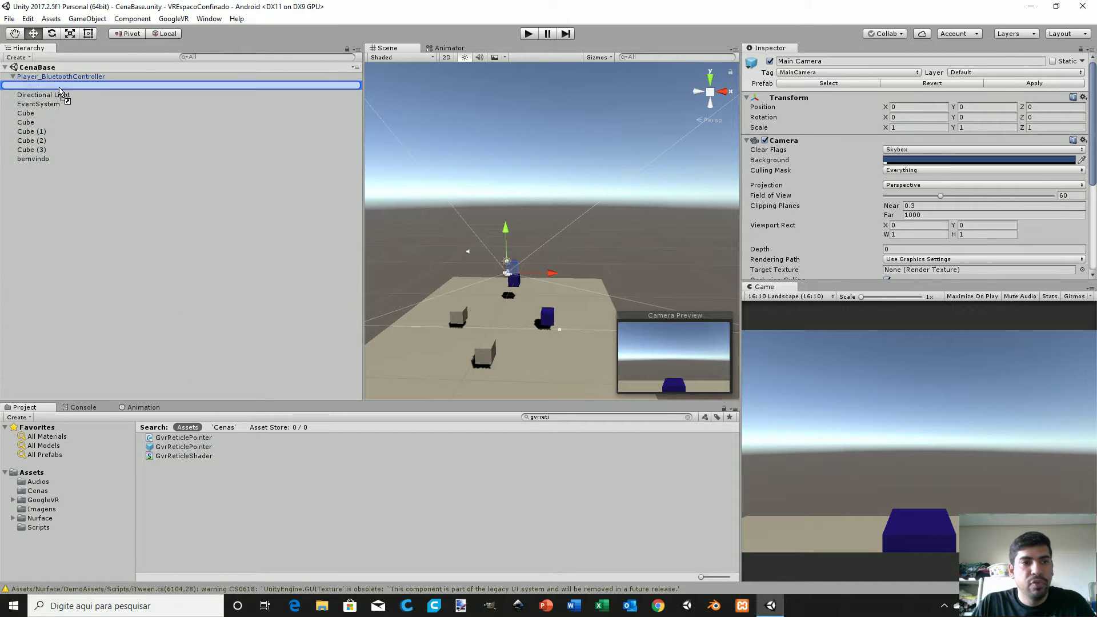
pyautogui.moveTo(61, 100); pyautogui.dragTo(59, 87)
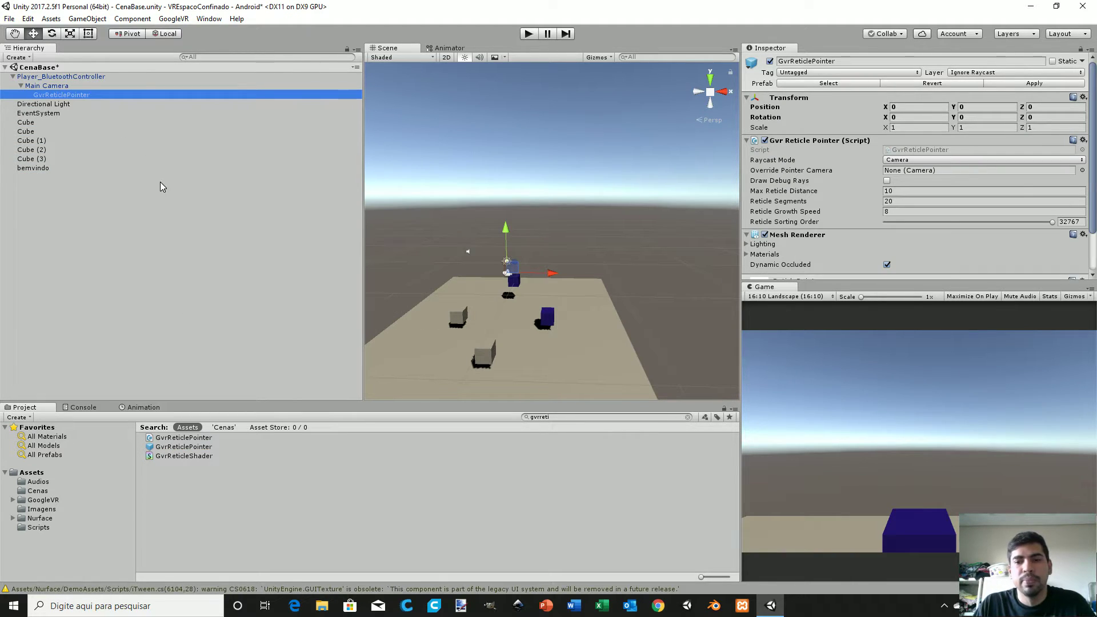
pyautogui.click(529, 34)
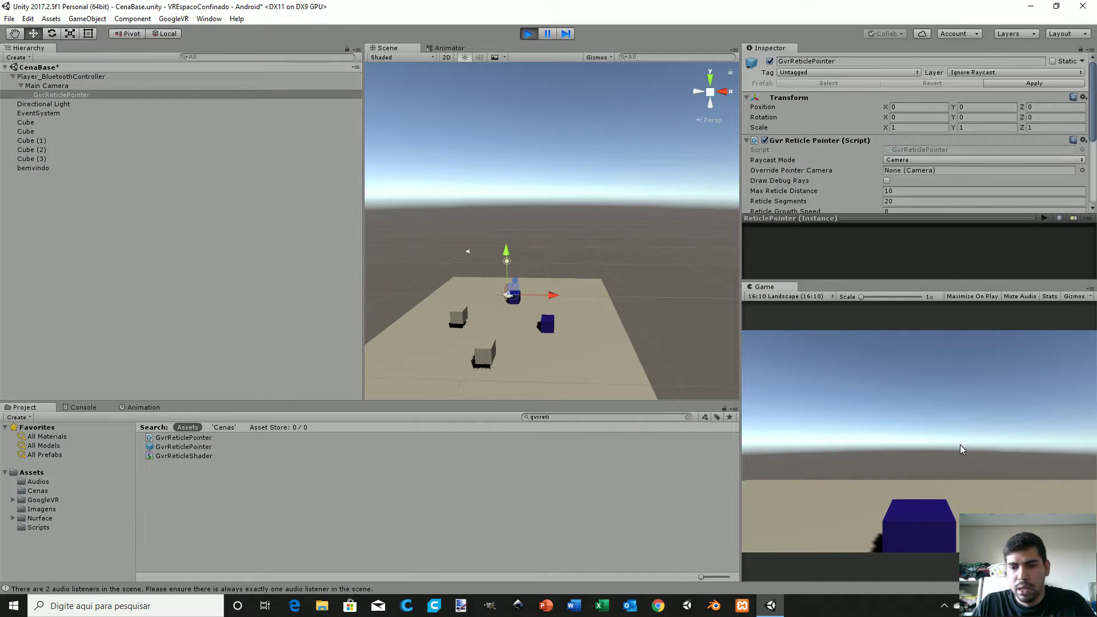
pyautogui.moveTo(966, 430)
pyautogui.keyDown('alt'); pyautogui.mouseDown()
pyautogui.moveTo(929, 470)
pyautogui.moveTo(755, 460)
pyautogui.moveTo(614, 471)
pyautogui.mouseUp(); pyautogui.keyUp('alt')
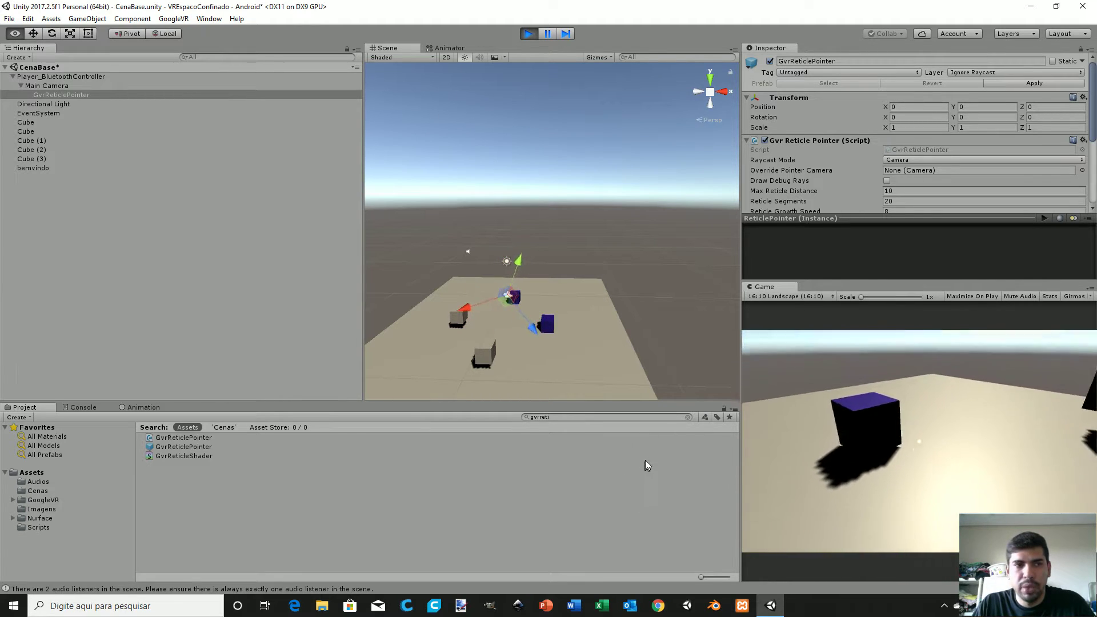
pyautogui.moveTo(615, 471)
pyautogui.keyDown('alt'); pyautogui.mouseDown()
pyautogui.moveTo(756, 424)
pyautogui.moveTo(795, 453)
pyautogui.moveTo(837, 436)
pyautogui.moveTo(1037, 475)
pyautogui.moveTo(743, 451)
pyautogui.mouseUp(); pyautogui.keyUp('alt')
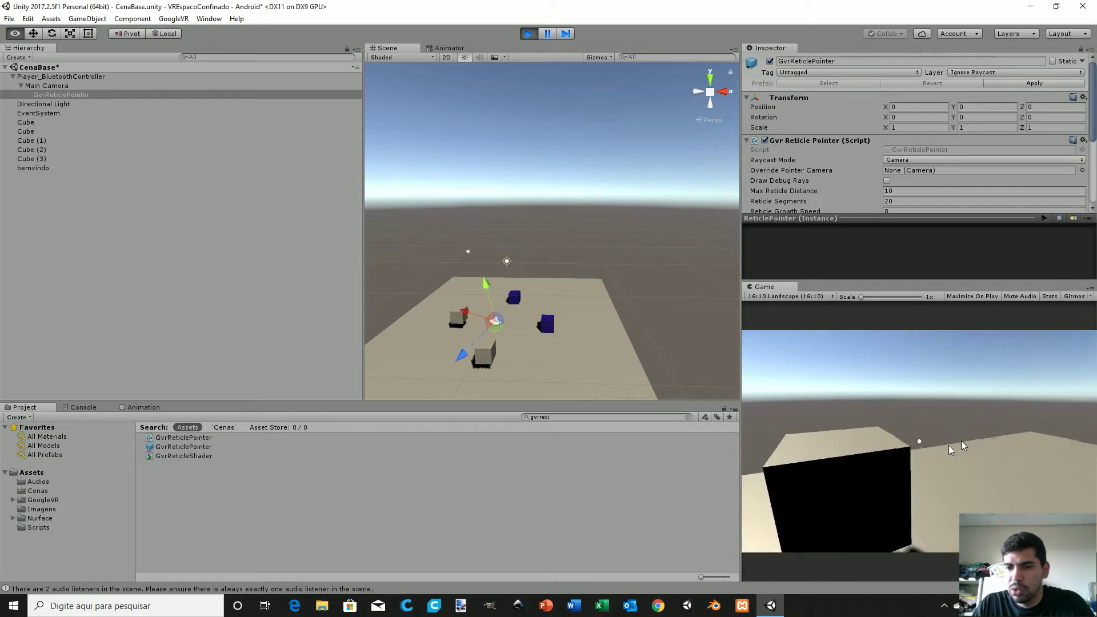
pyautogui.click(528, 34)
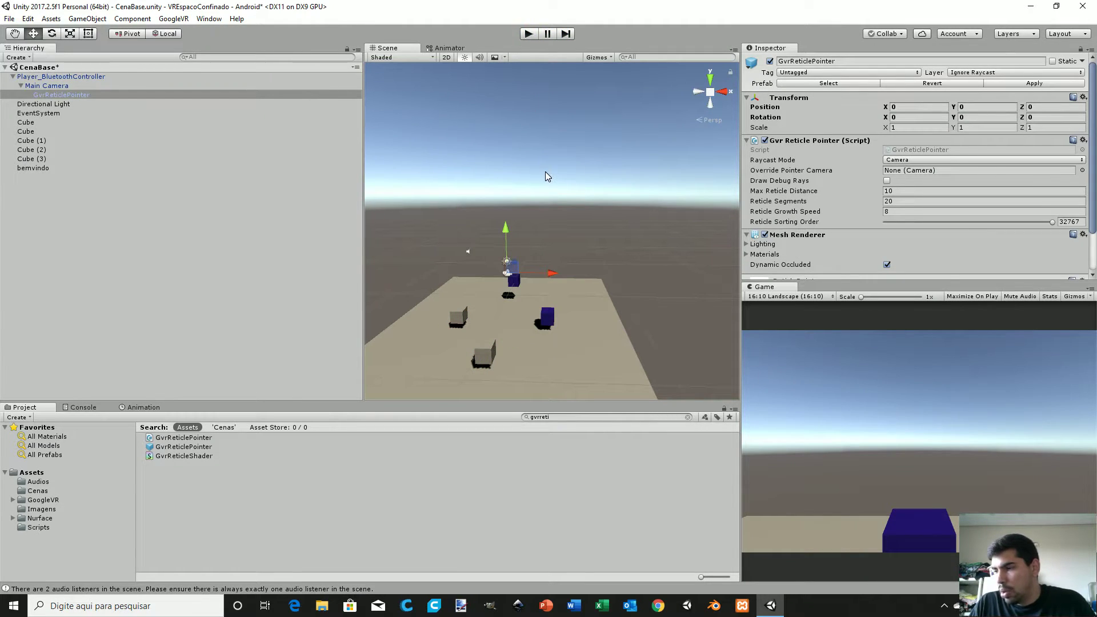
# - Search 'gvredit' and drag GvrEditorEmulator into the root of the CenaBase hierarchy
pyautogui.click(598, 417)
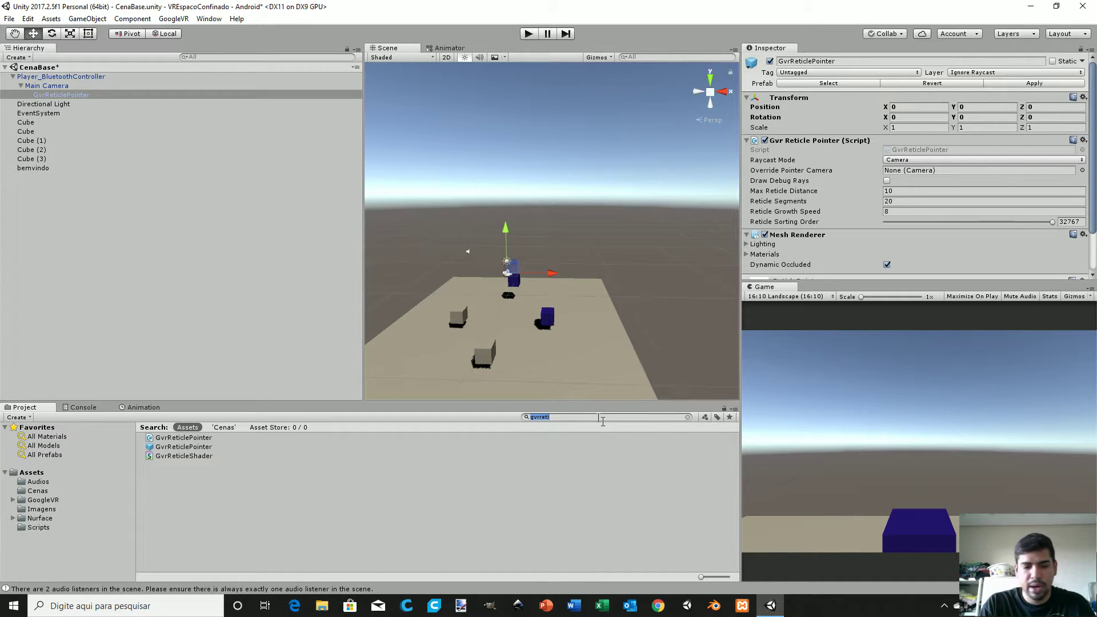
pyautogui.write('gvr')
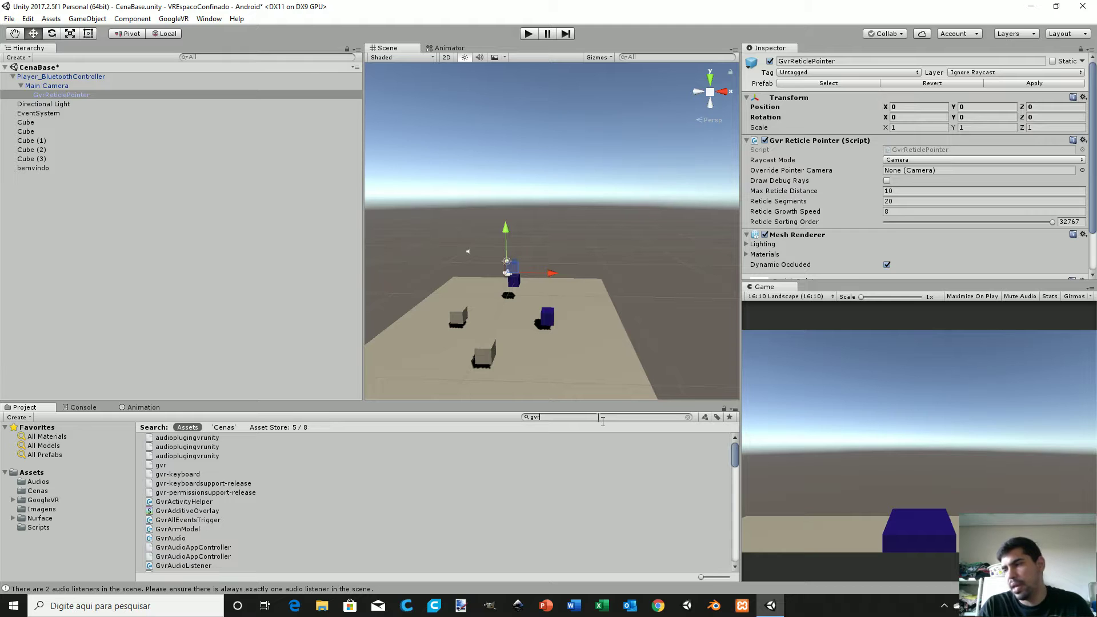
pyautogui.write('edit')
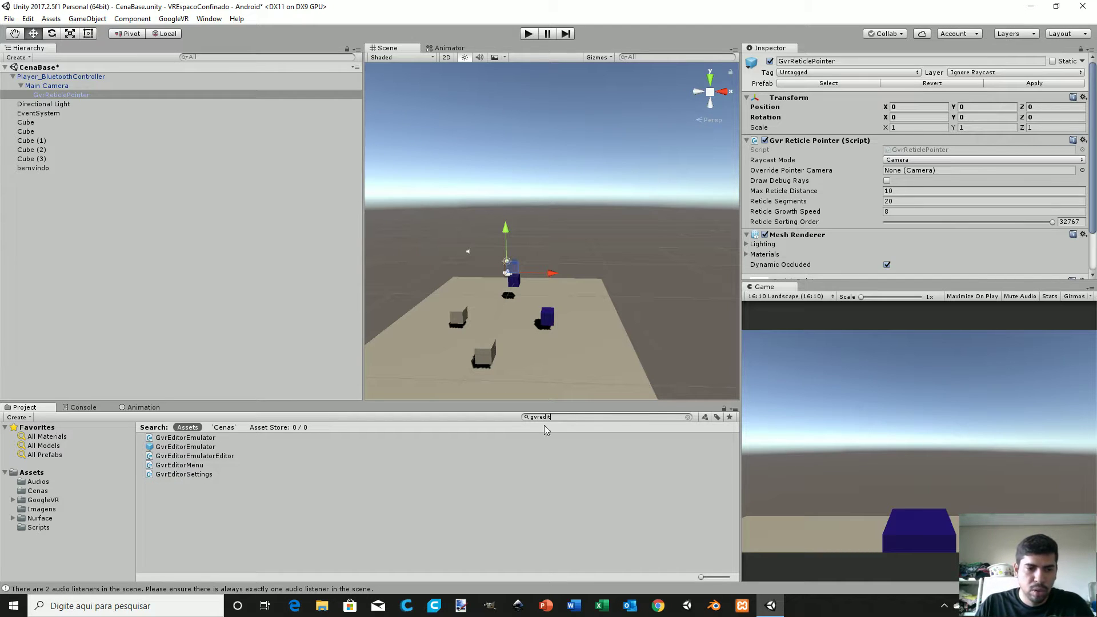
pyautogui.click(194, 448)
pyautogui.moveTo(194, 449); pyautogui.dragTo(114, 288)
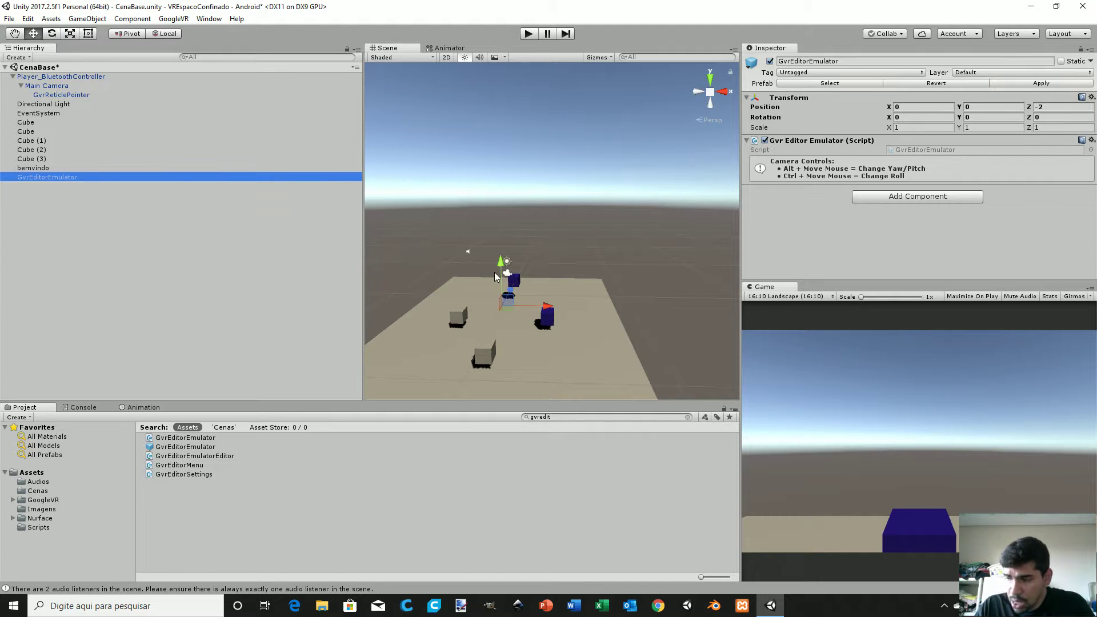
# - Search the project for 'gvrev' and pick the GvrEventSystem asset
pyautogui.click(563, 416)
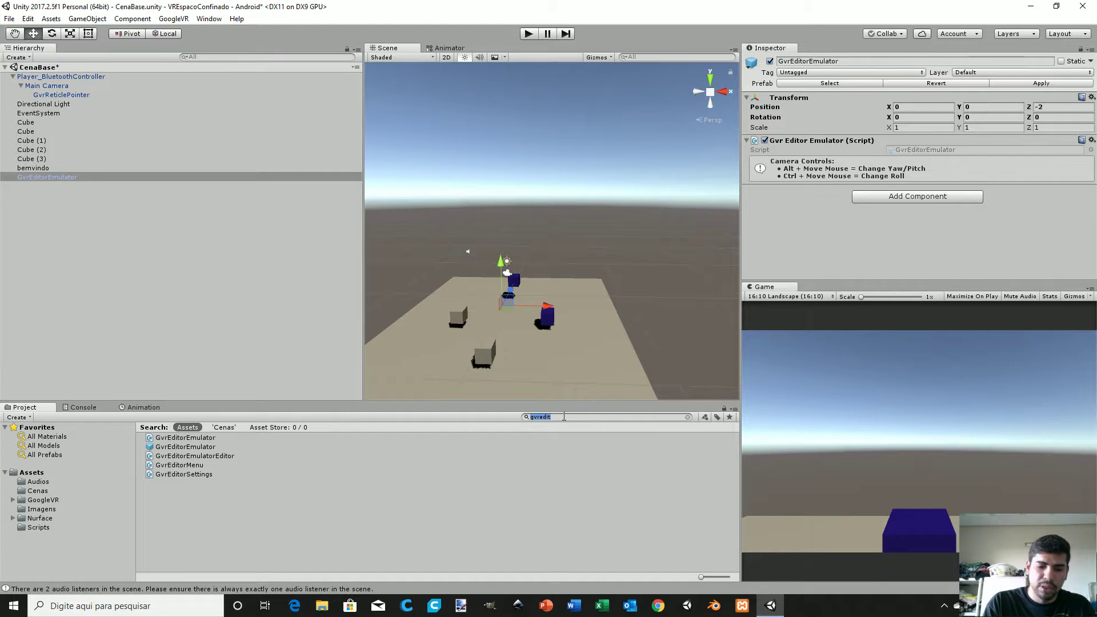
pyautogui.write('gvr')
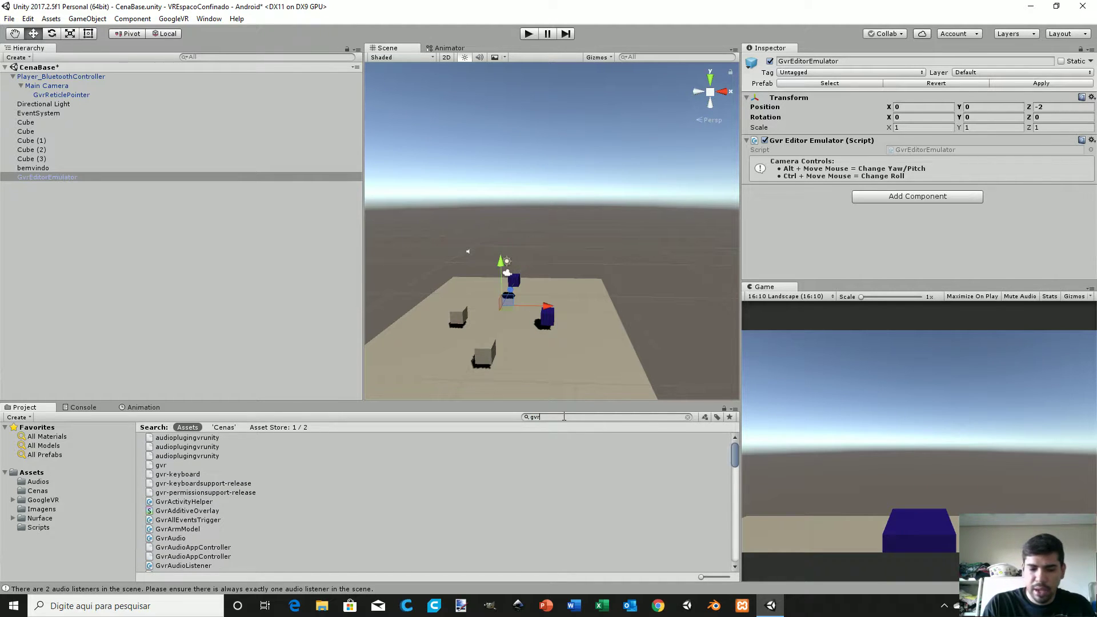
pyautogui.write('even')
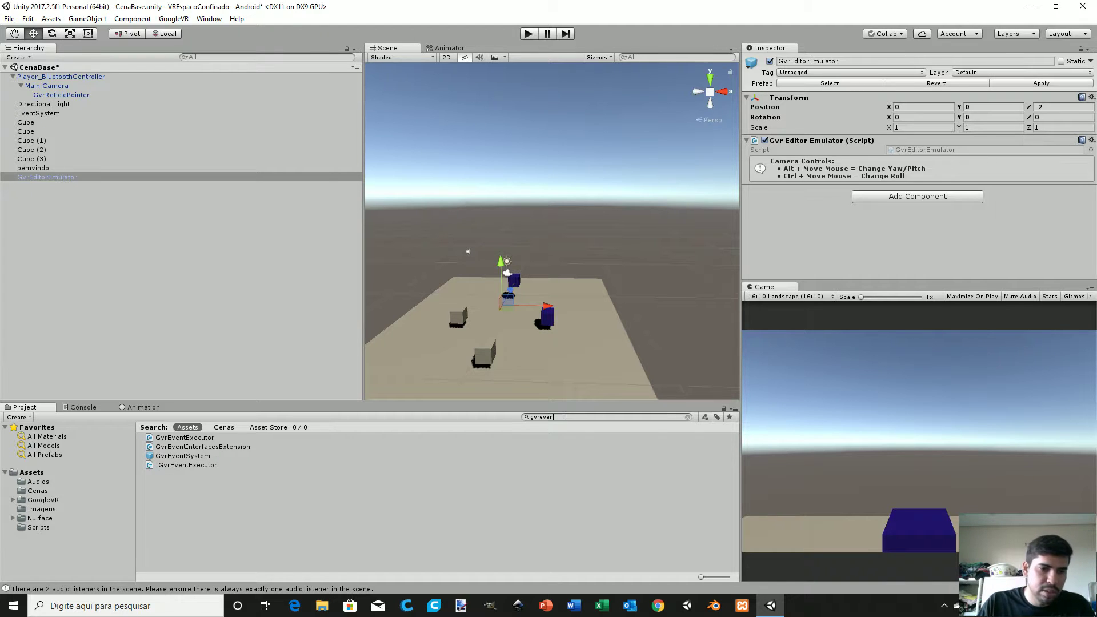
pyautogui.click(174, 455)
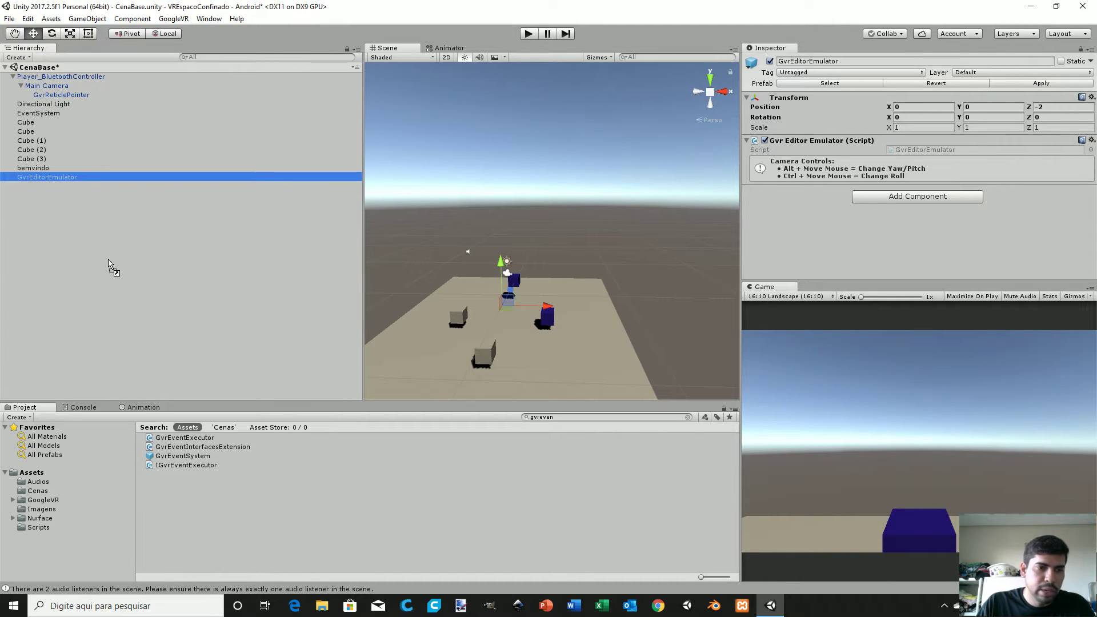
# - Drag GvrEventSystem into the hierarchy root and review the existing EventSystem's input modules
pyautogui.moveTo(171, 448); pyautogui.dragTo(107, 259)
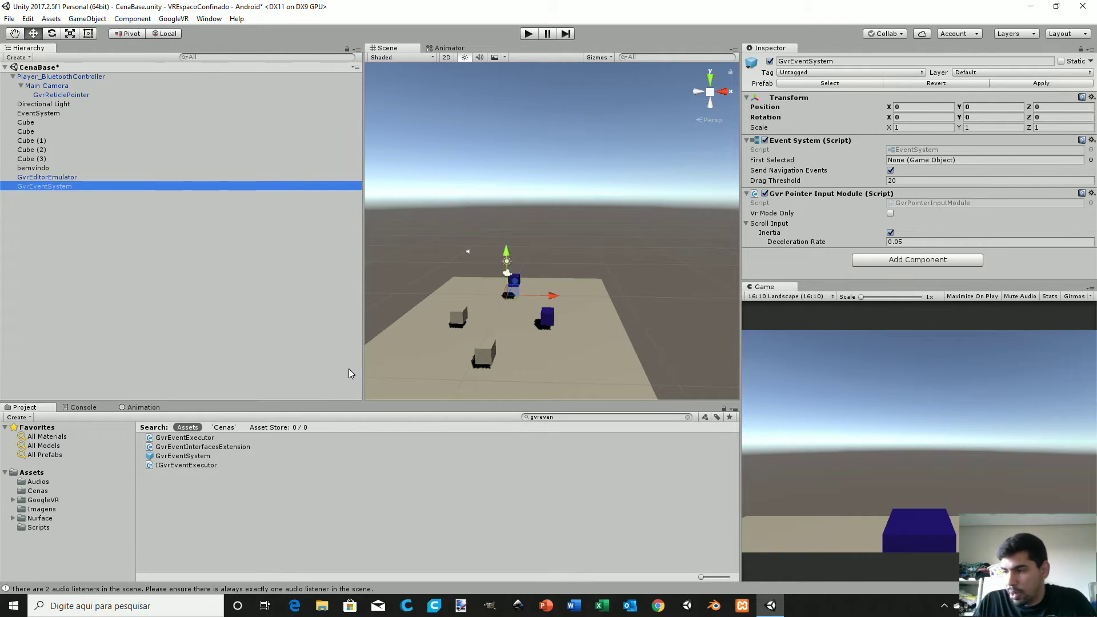
pyautogui.click(37, 114)
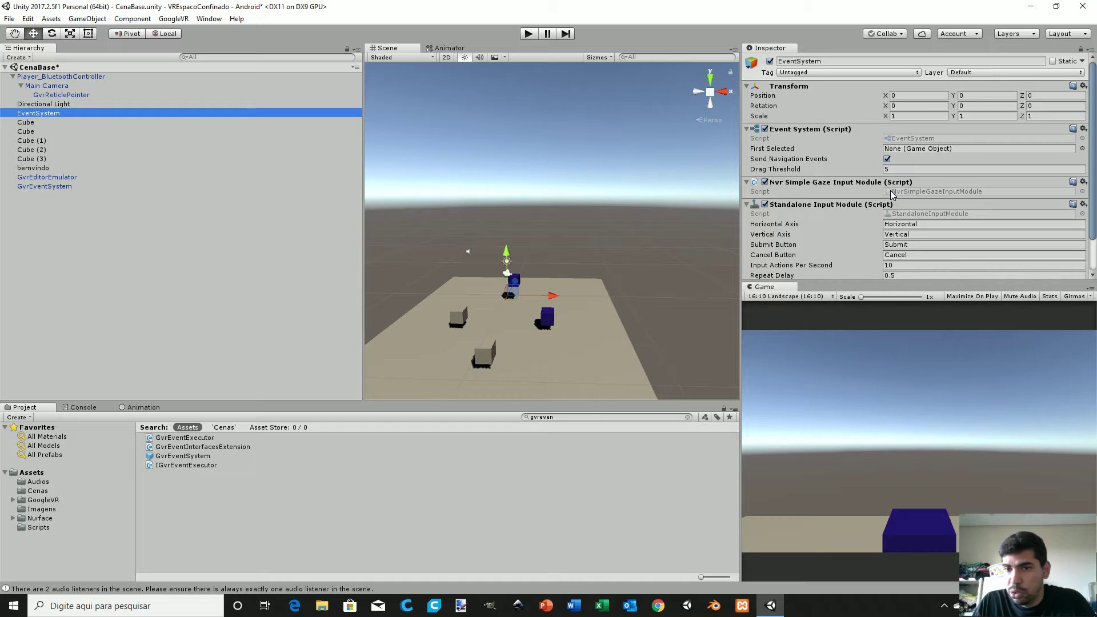
pyautogui.scroll(-2, 907, 193)
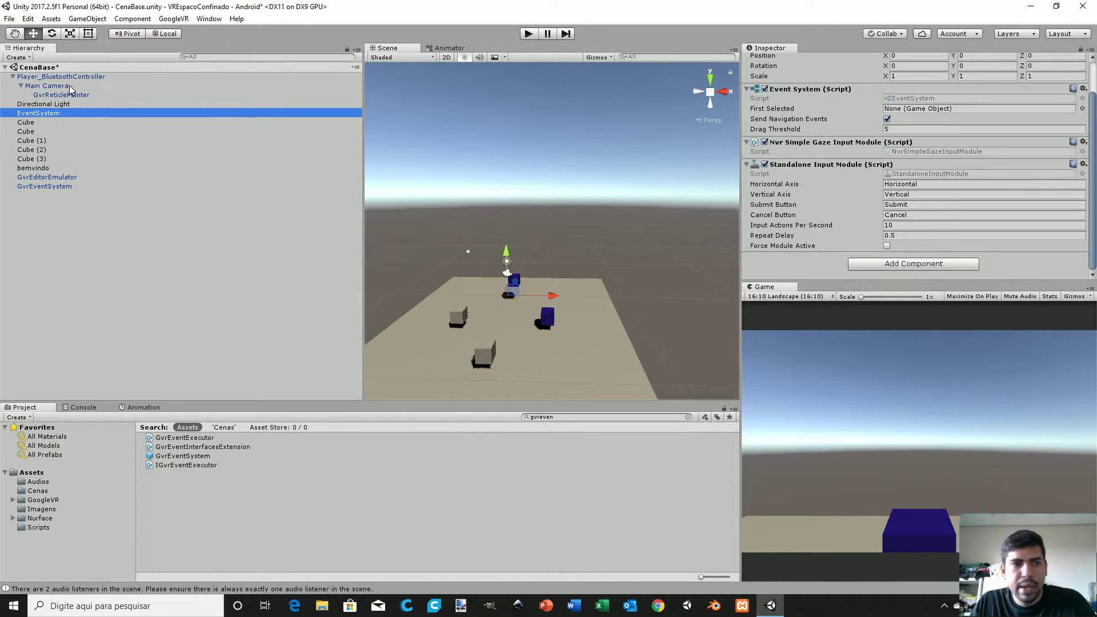
# - Add a GvrPointerPhysicsRaycaster component to the Main Camera using the 'gvrpo' component search
pyautogui.click(47, 86)
pyautogui.scroll(-4, 840, 184)
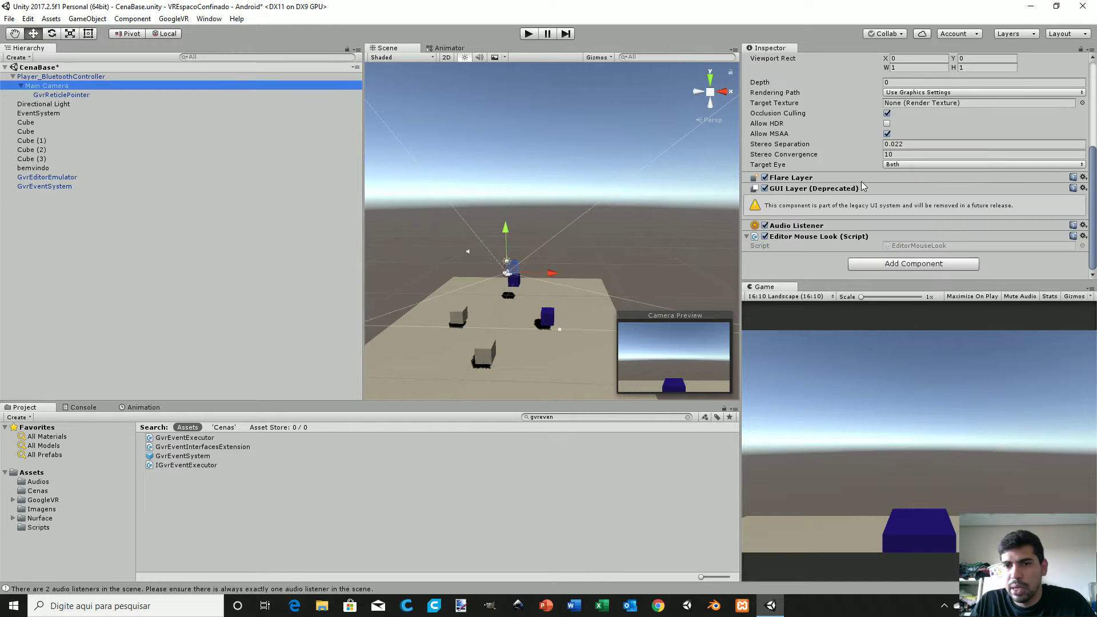
pyautogui.click(899, 266)
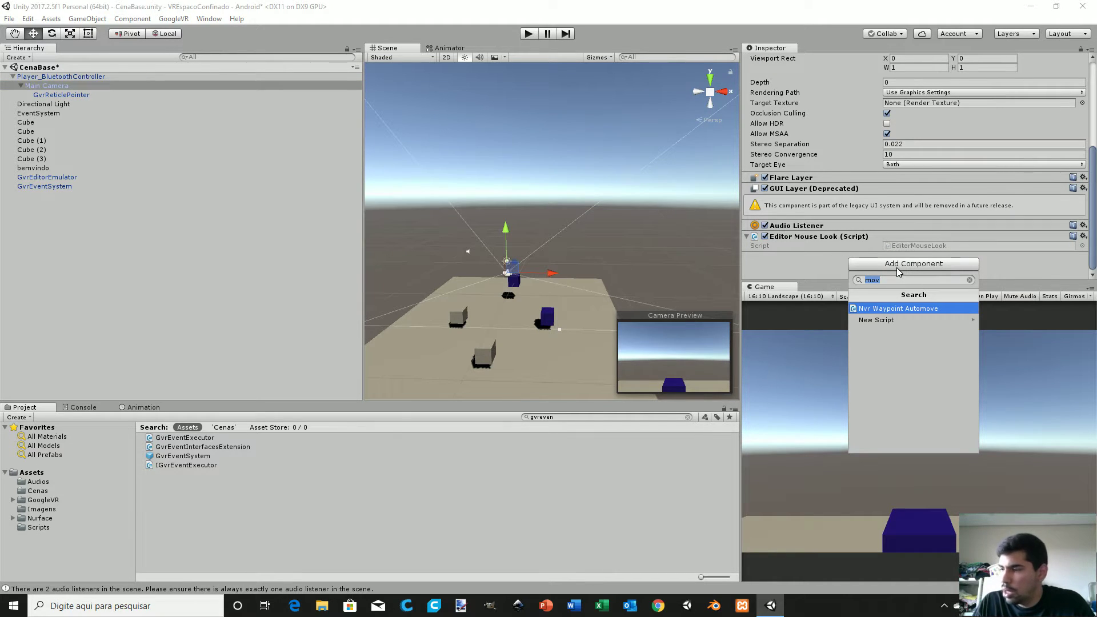
pyautogui.write('gvr')
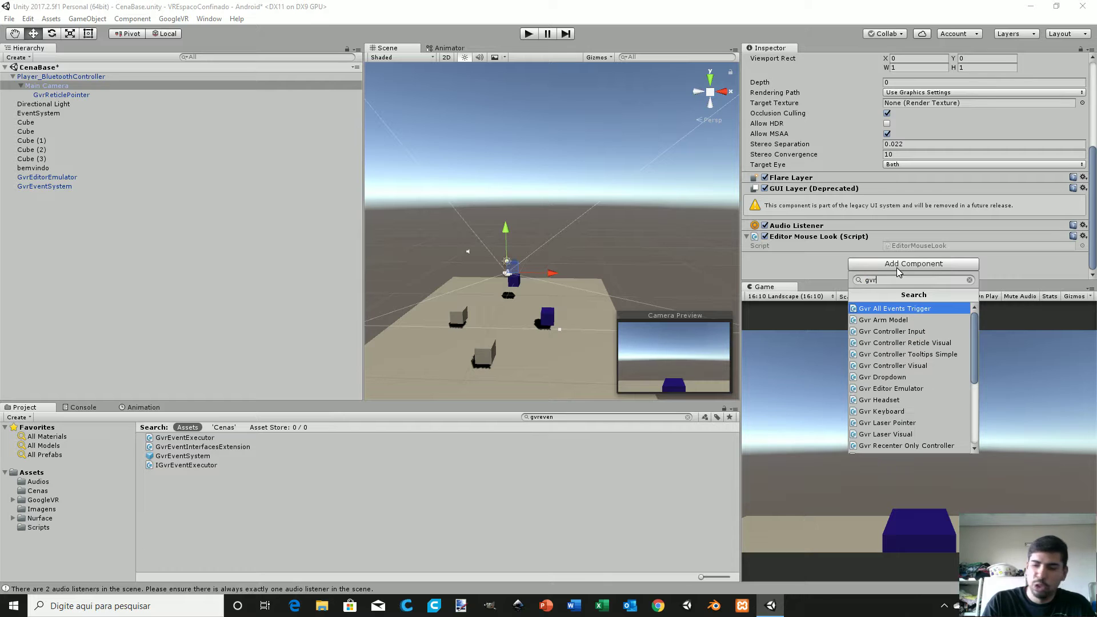
pyautogui.write('po')
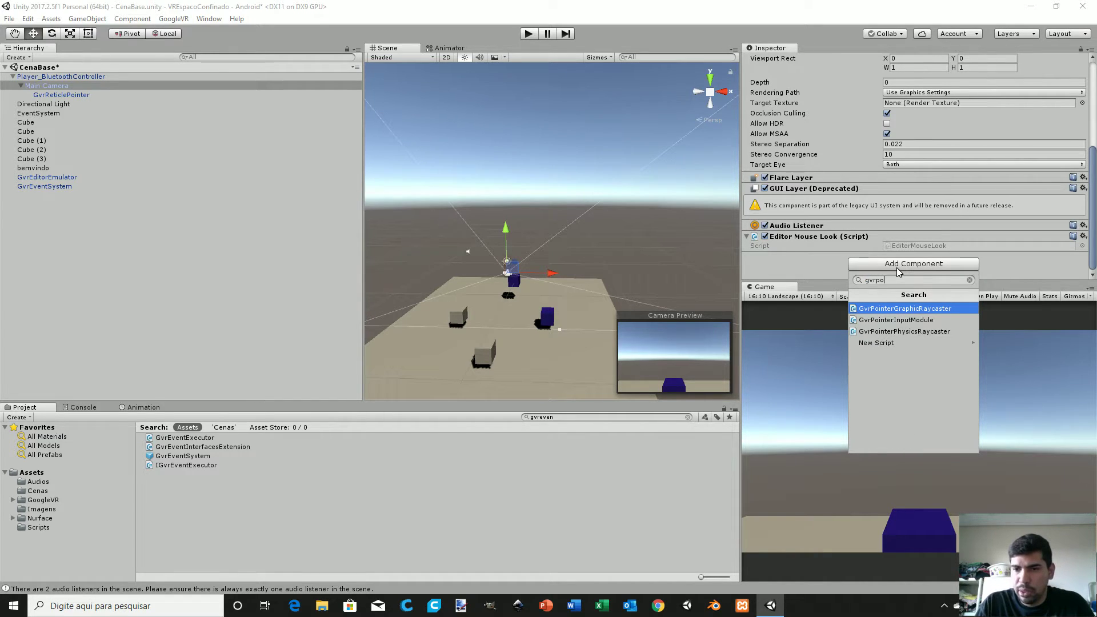
pyautogui.press('Down')
pyautogui.press('Down')
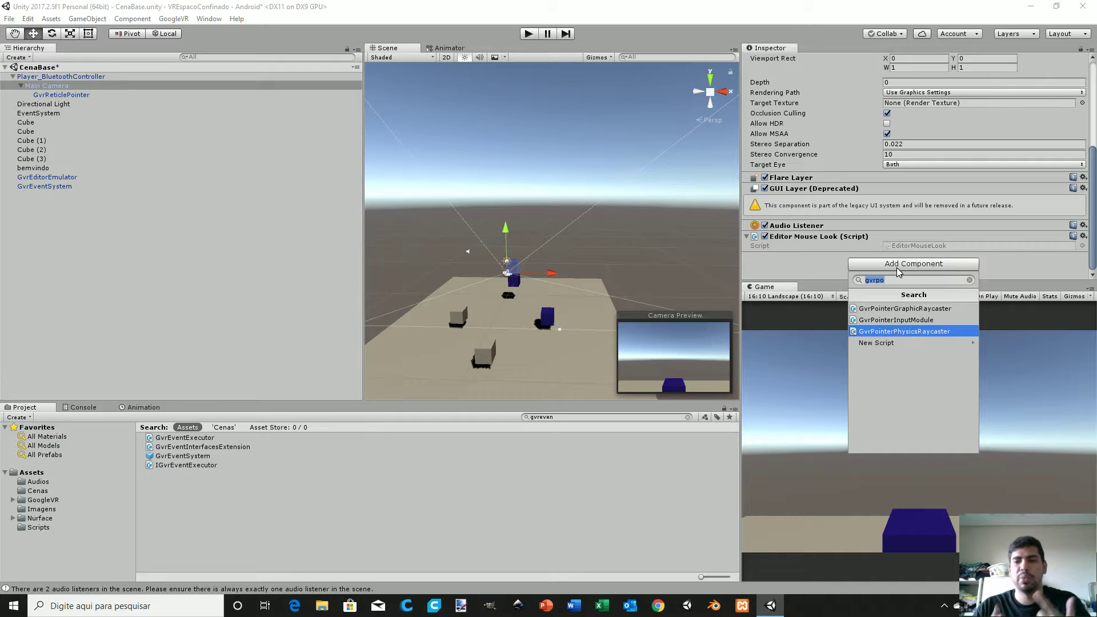
pyautogui.press('Return')
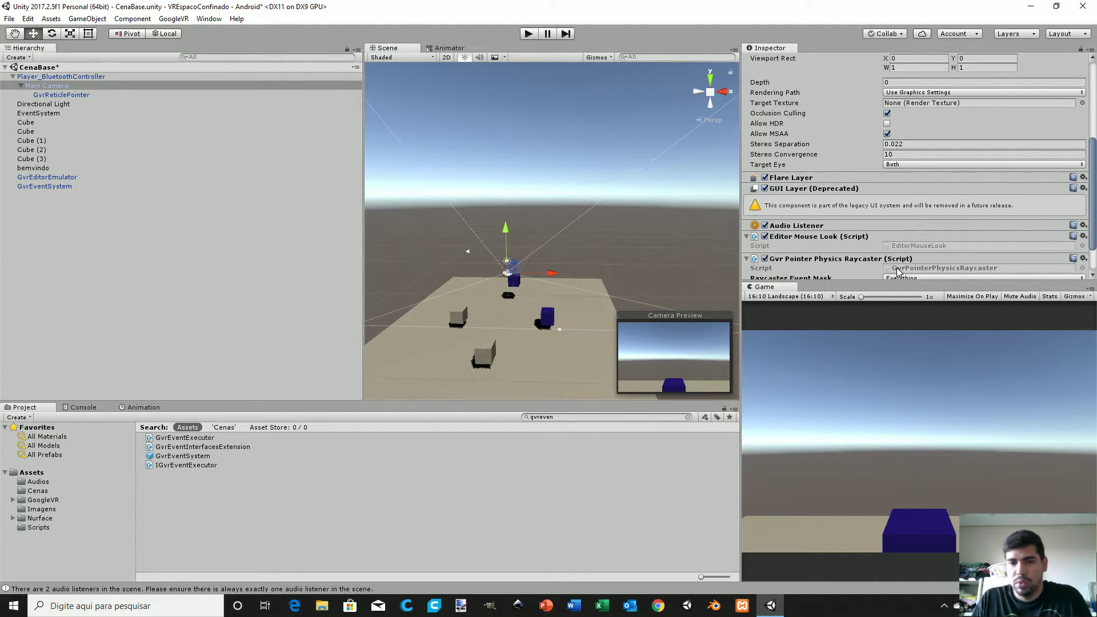
# - Play-test the scene looking down at a cube, then stop and select Cube (2)
pyautogui.click(529, 35)
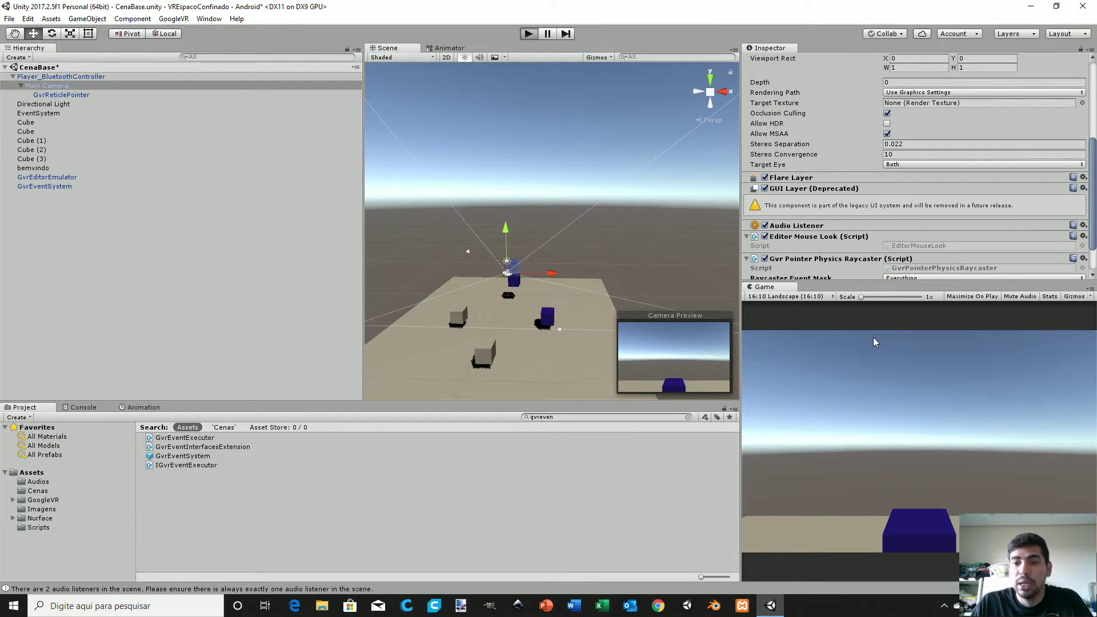
pyautogui.press('alt')
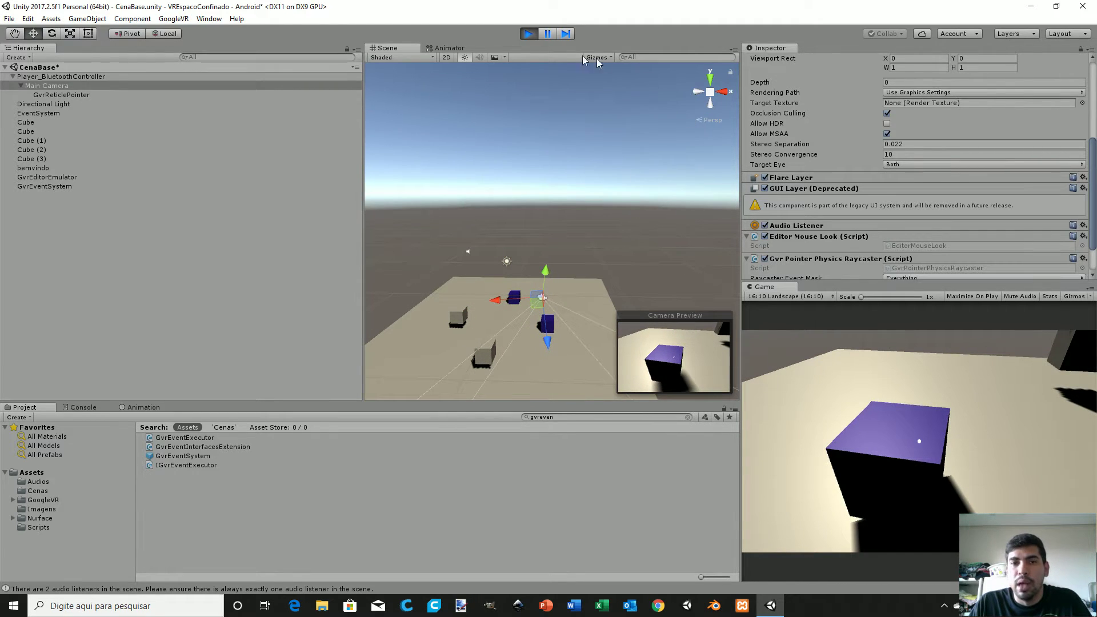
pyautogui.click(530, 36)
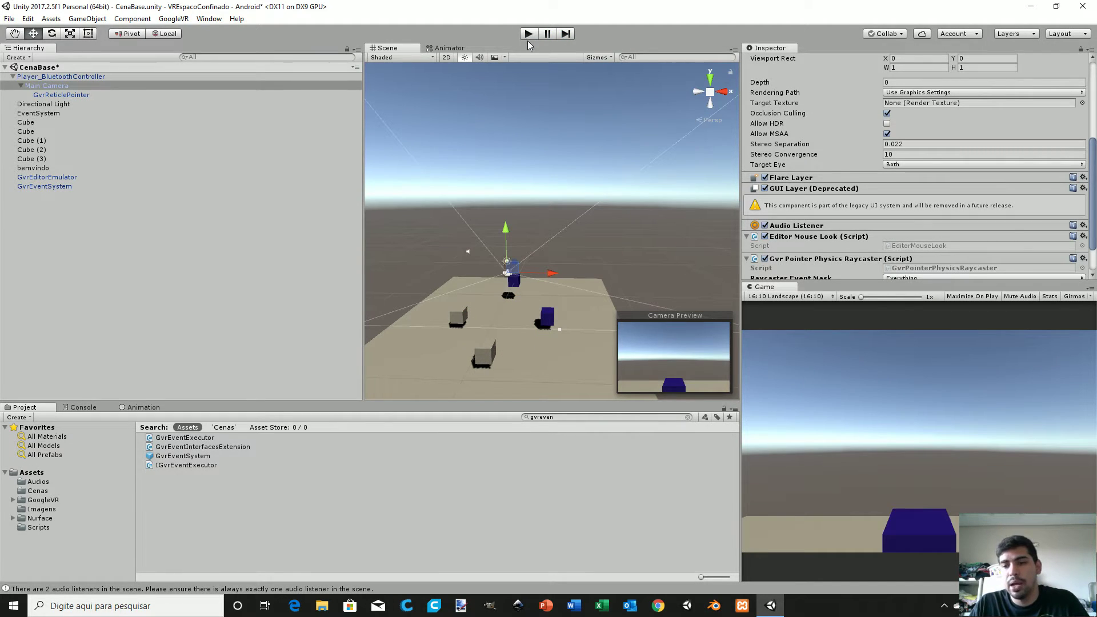
pyautogui.click(549, 318)
# - Frame Cube (2) and add an Event Trigger component to it via the 'even' search
pyautogui.press('f')
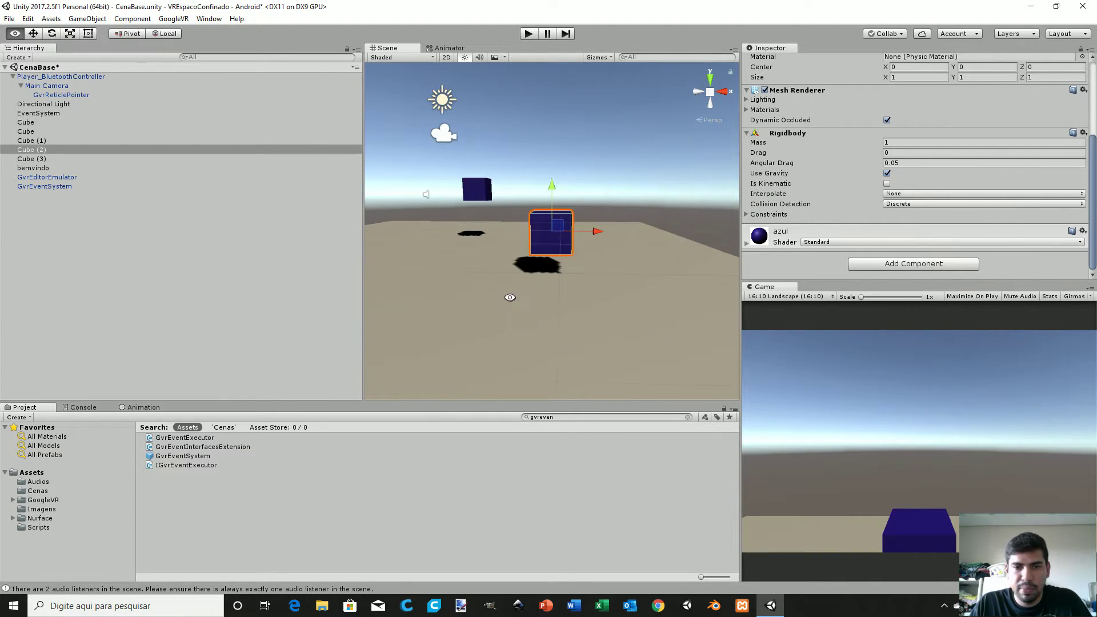
pyautogui.keyDown('alt'); pyautogui.moveTo(510, 298); pyautogui.dragTo(638, 334); pyautogui.keyUp('alt')
pyautogui.scroll(1, 629, 328)
pyautogui.scroll(2, 629, 328)
pyautogui.scroll(2, 629, 328)
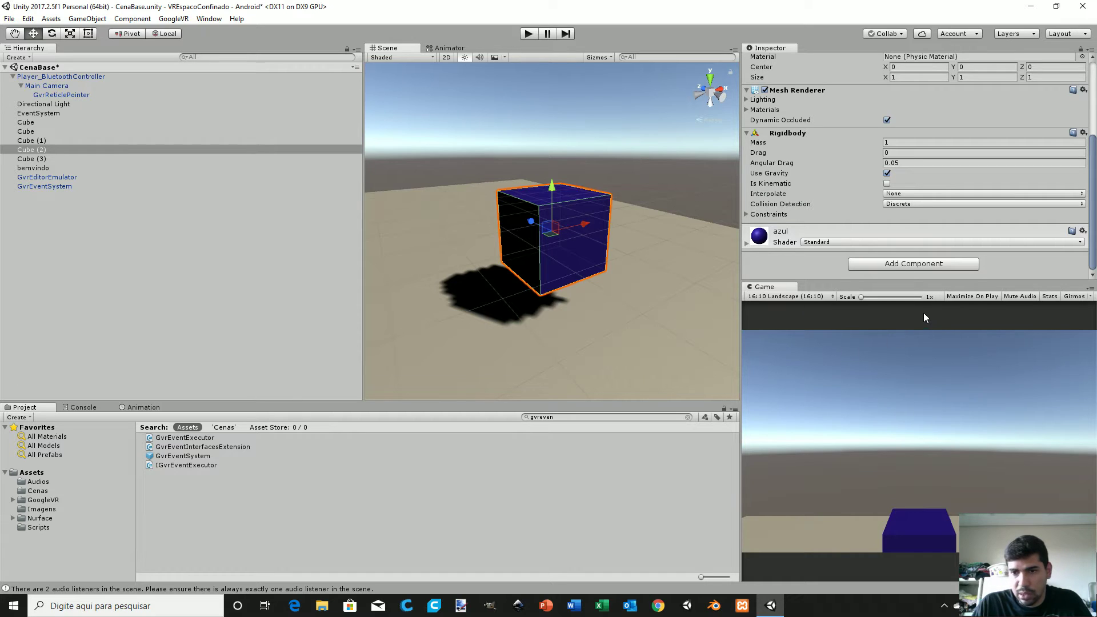
pyautogui.click(898, 263)
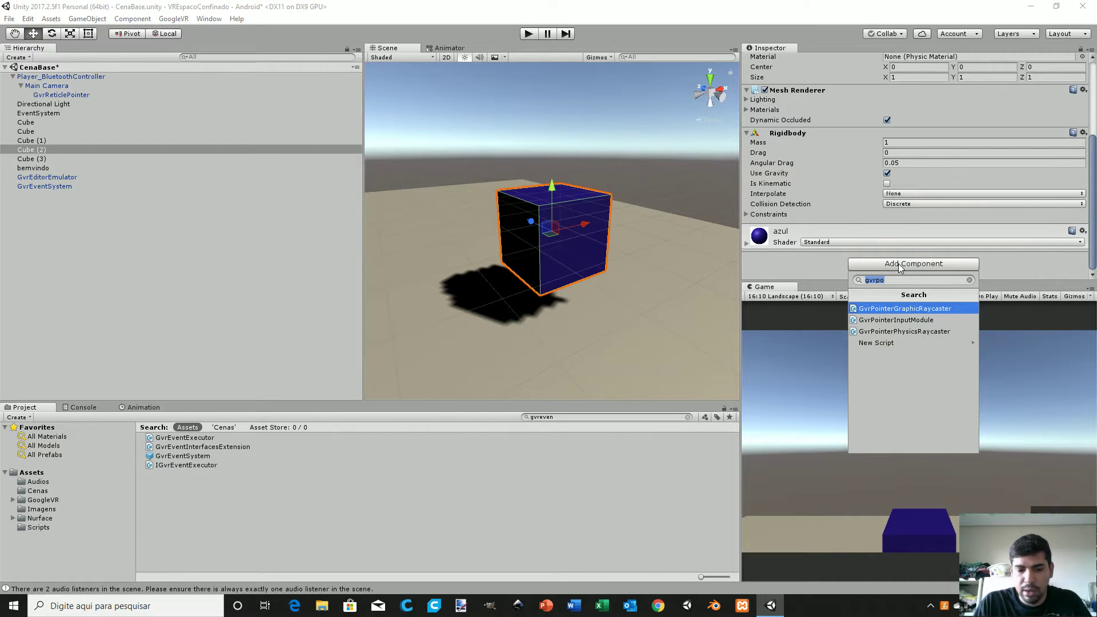
pyautogui.write('even')
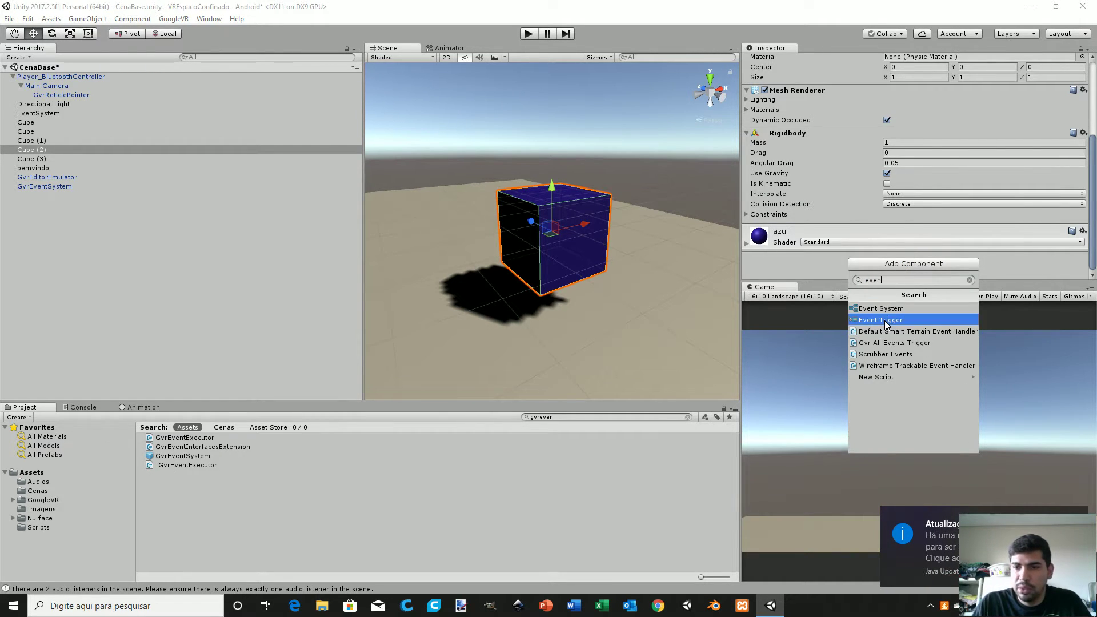
pyautogui.click(884, 320)
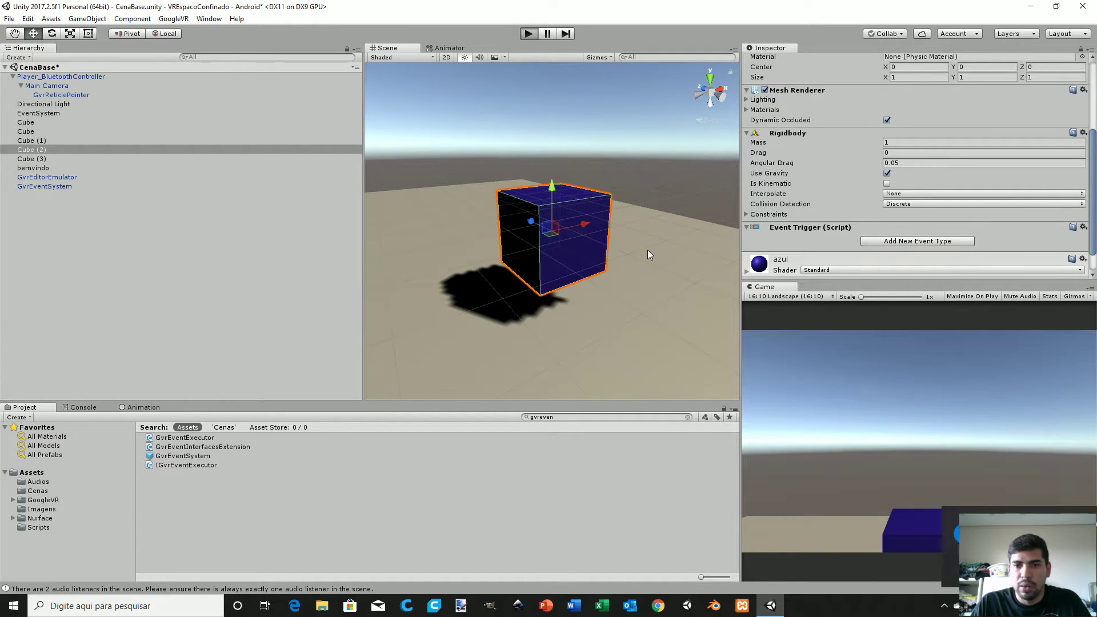
# - Turn the simulated head so the reticle lands on the blue cube, then look away toward the raised cube
pyautogui.press('alt')
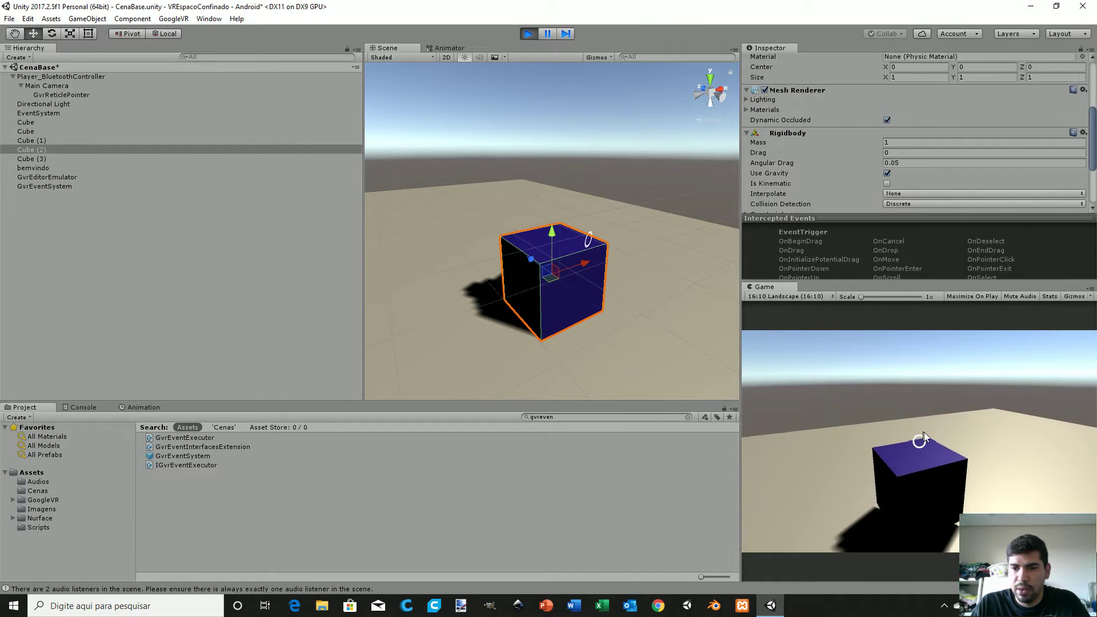
pyautogui.press('alt')
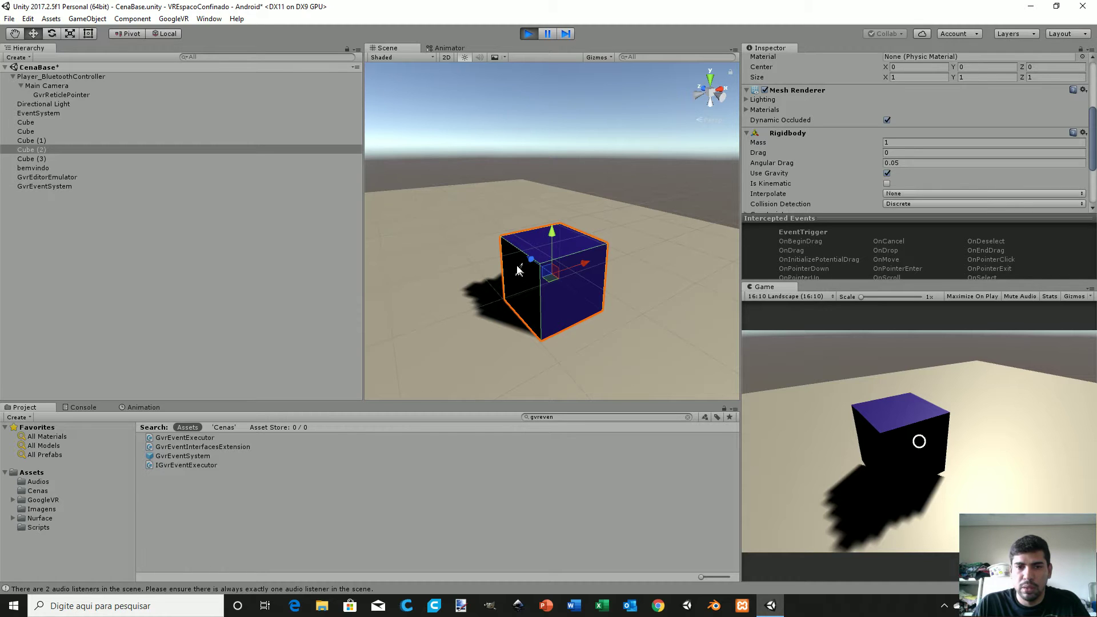
pyautogui.press('alt')
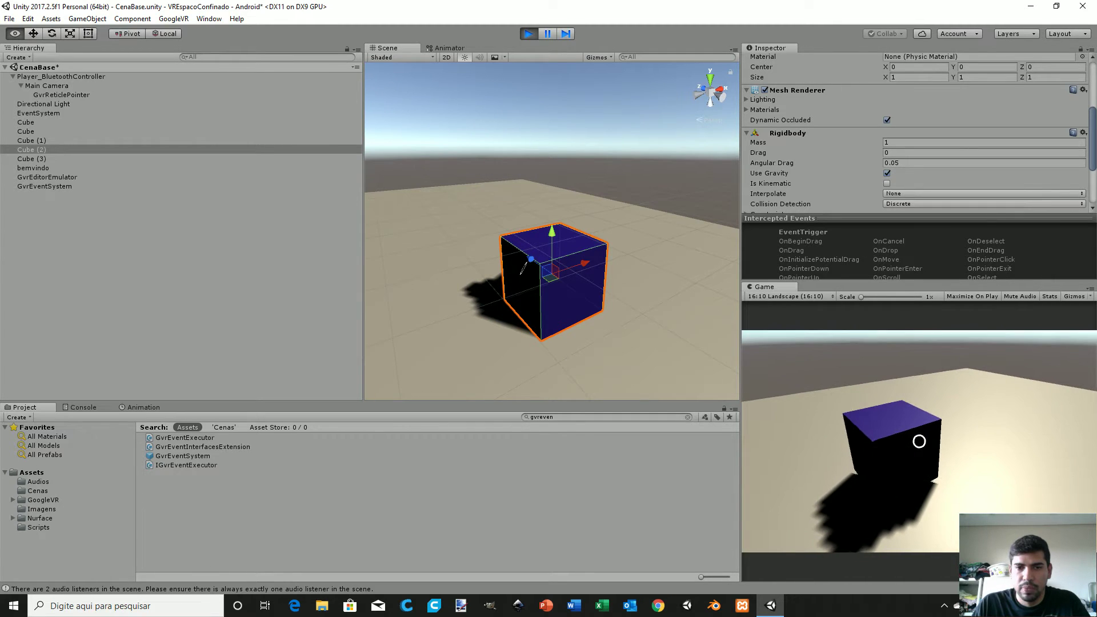
pyautogui.press('alt')
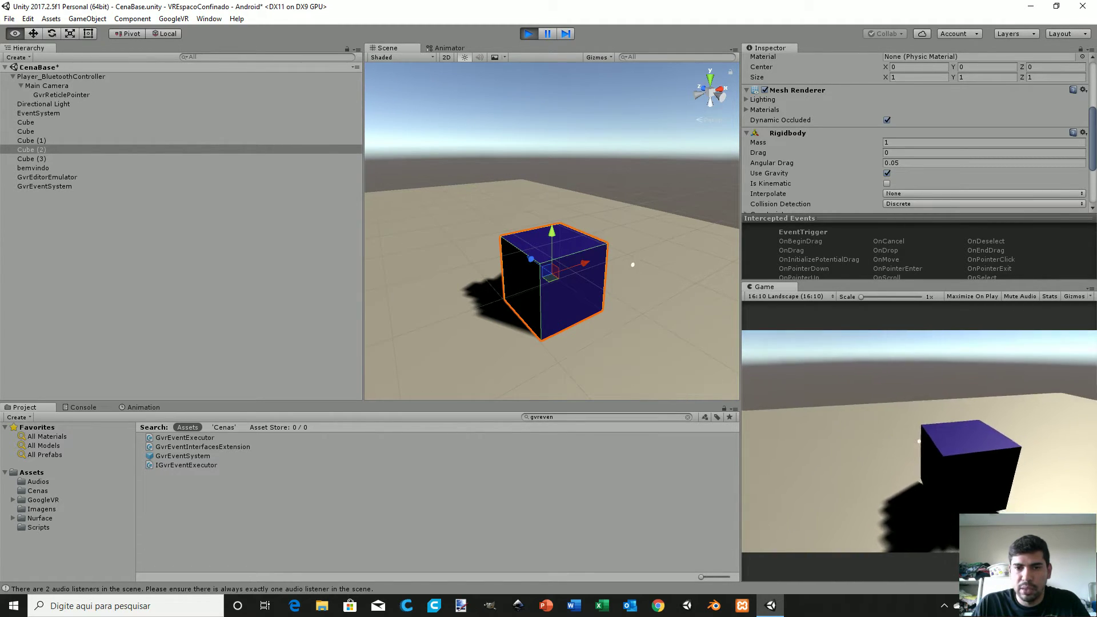
pyautogui.press('alt')
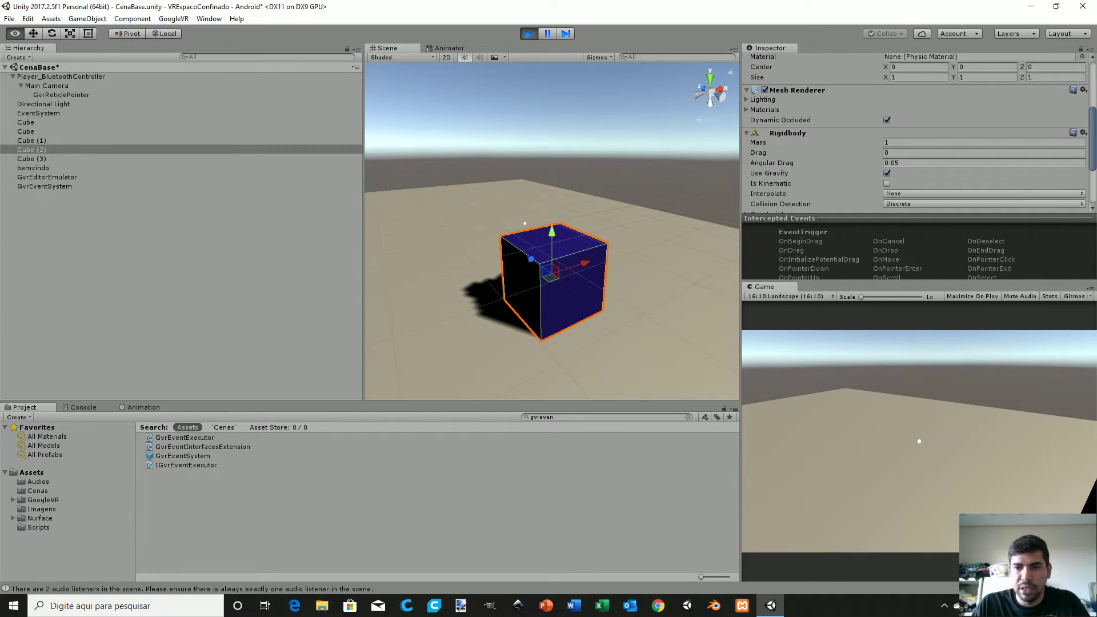
pyautogui.press('alt')
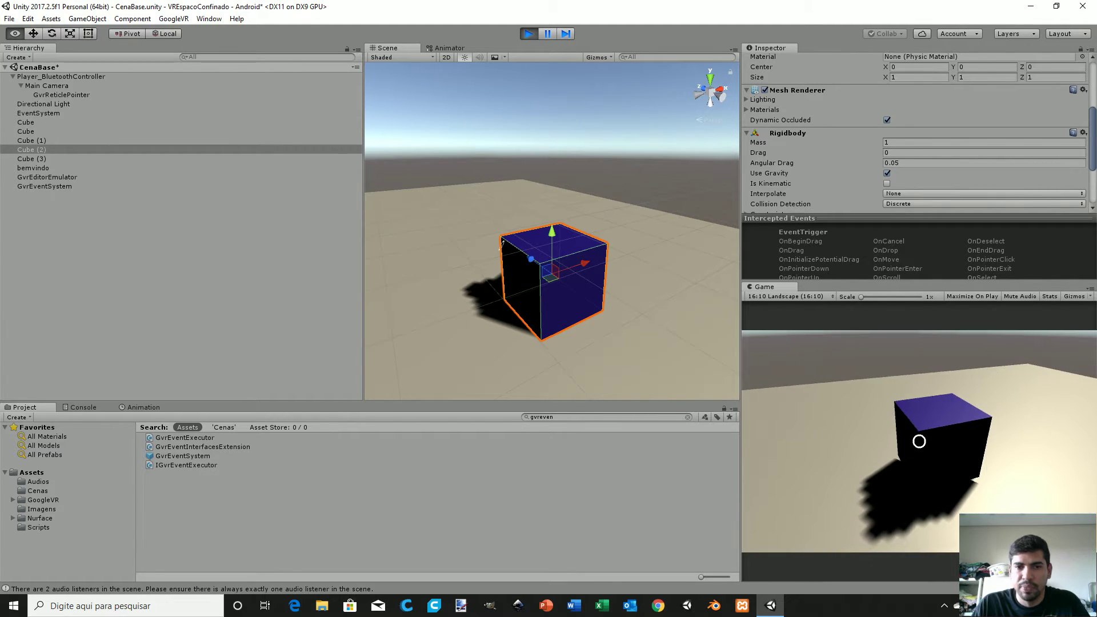
pyautogui.press('alt')
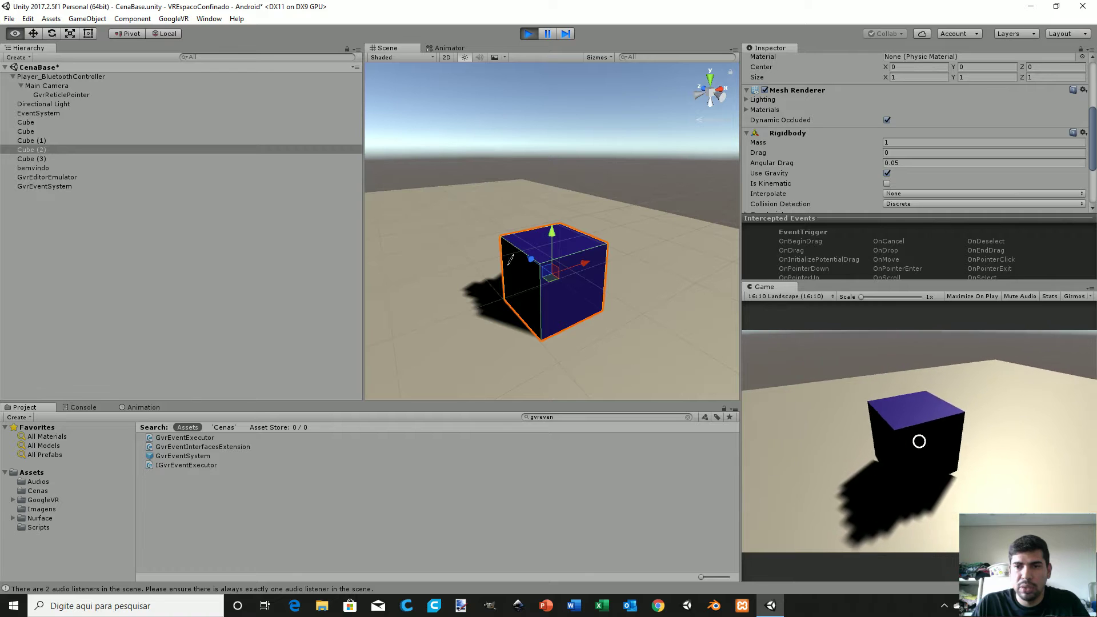
pyautogui.press('alt')
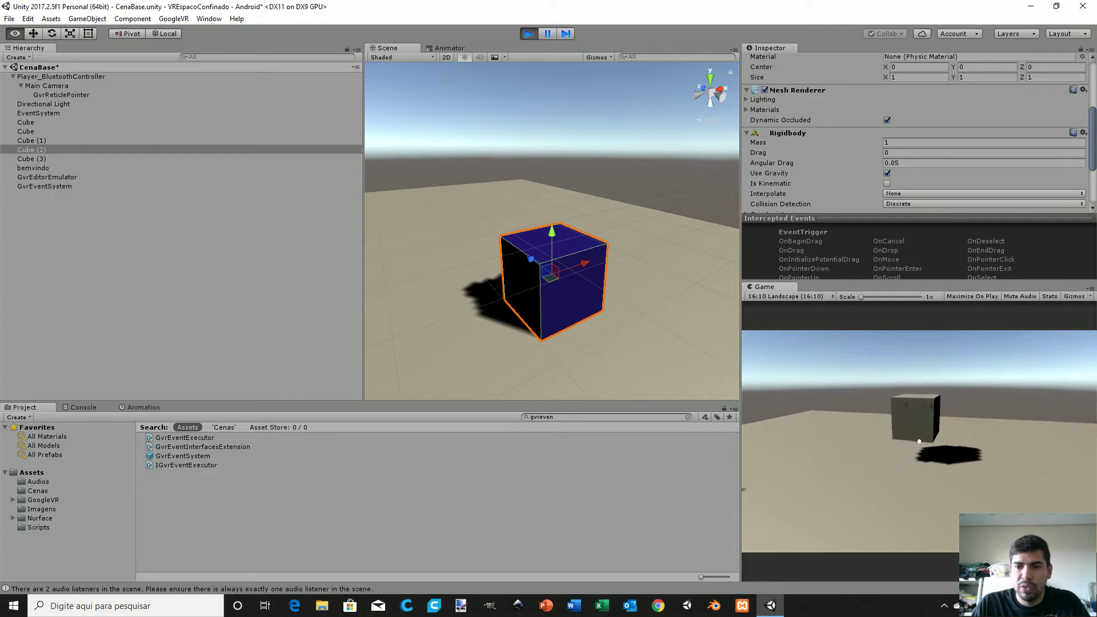
pyautogui.press('alt')
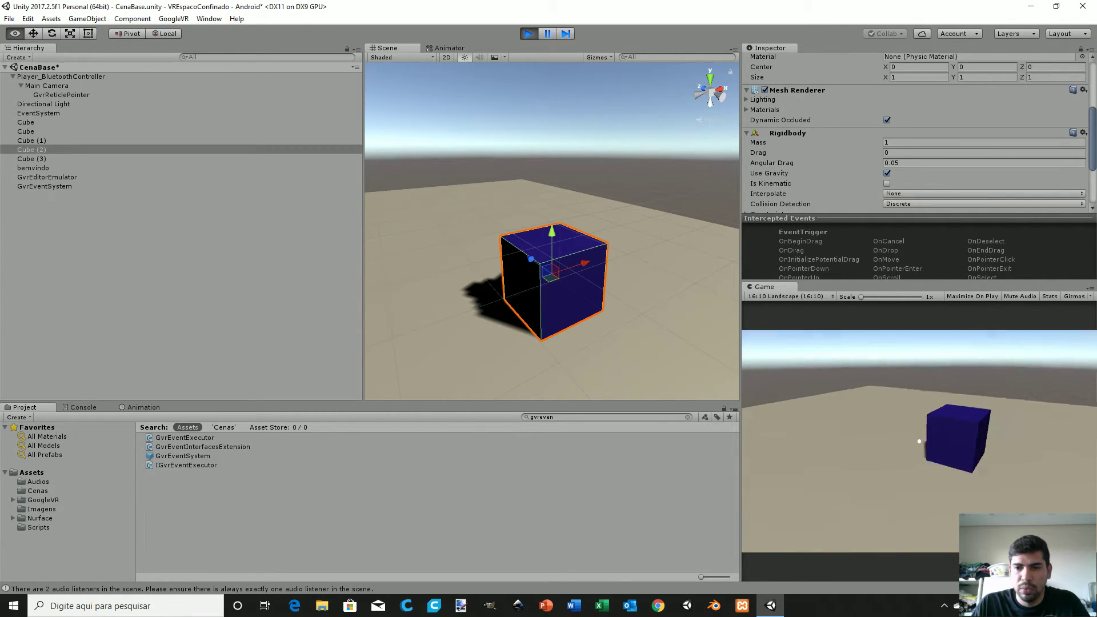
pyautogui.press('alt')
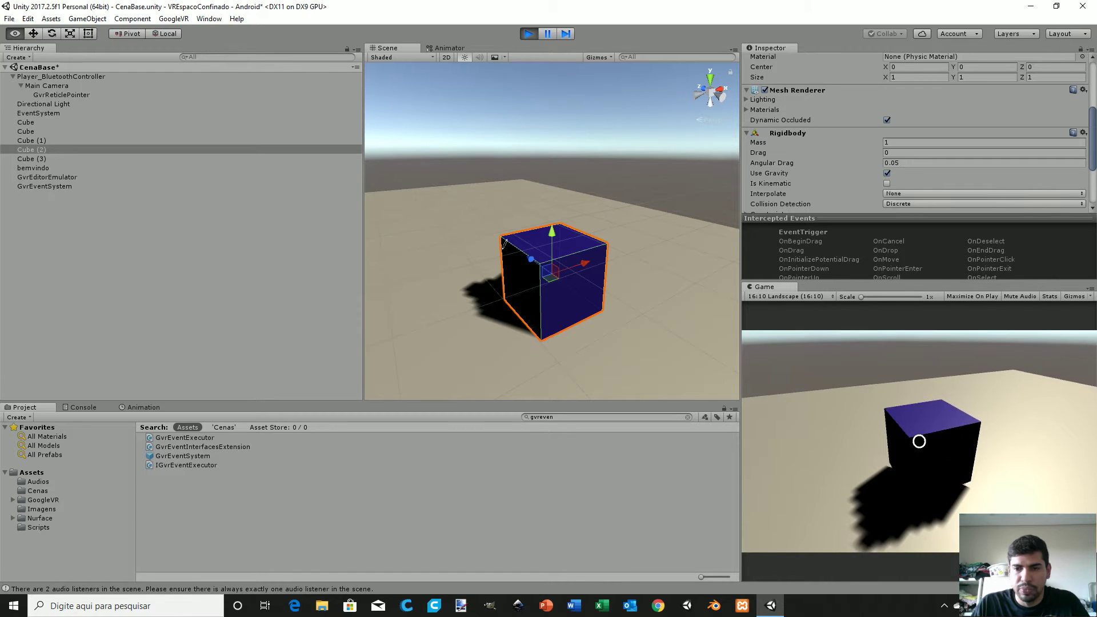
pyautogui.press('alt')
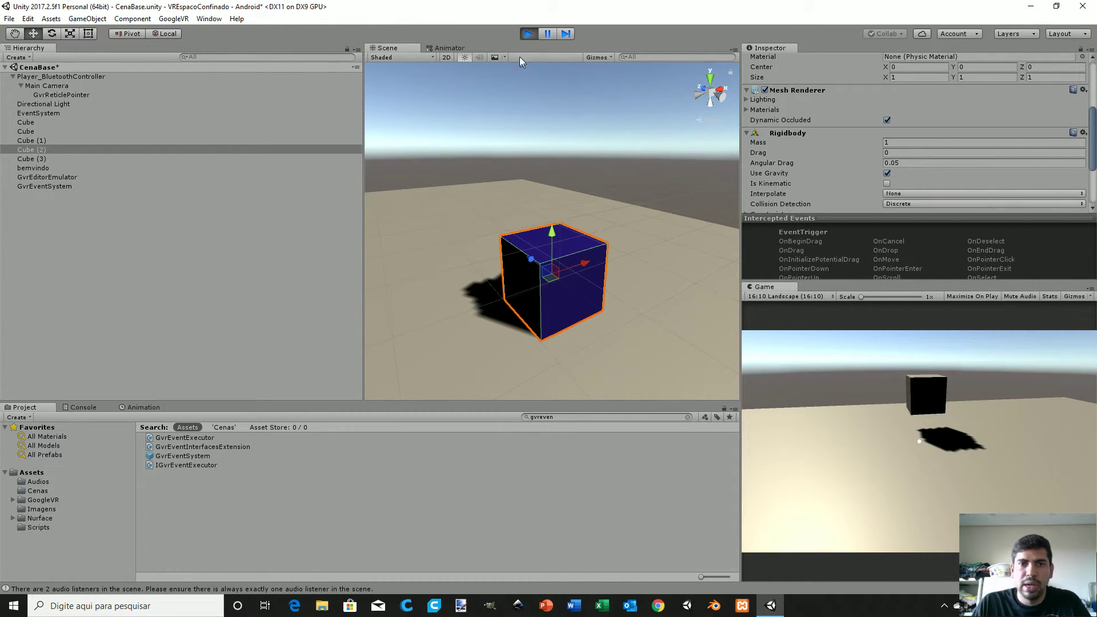
# - Stop play, add an Event Trigger to the raised Cube (1), then run and stop a quick test
pyautogui.click(526, 35)
pyautogui.keyDown('alt'); pyautogui.moveTo(601, 180); pyautogui.dragTo(541, 126); pyautogui.keyUp('alt')
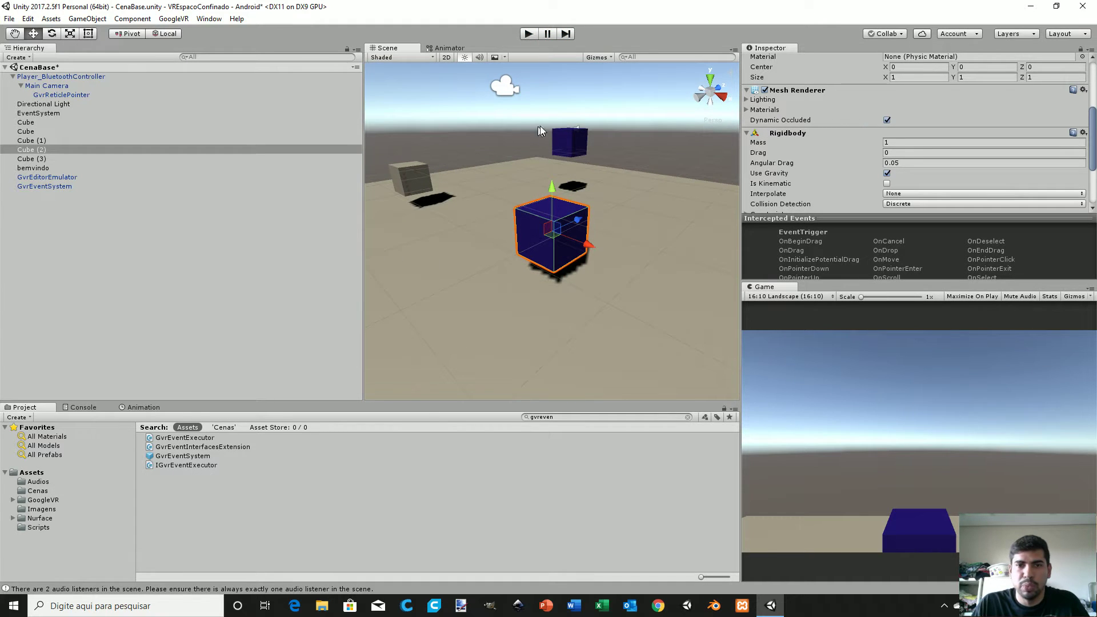
pyautogui.click(573, 152)
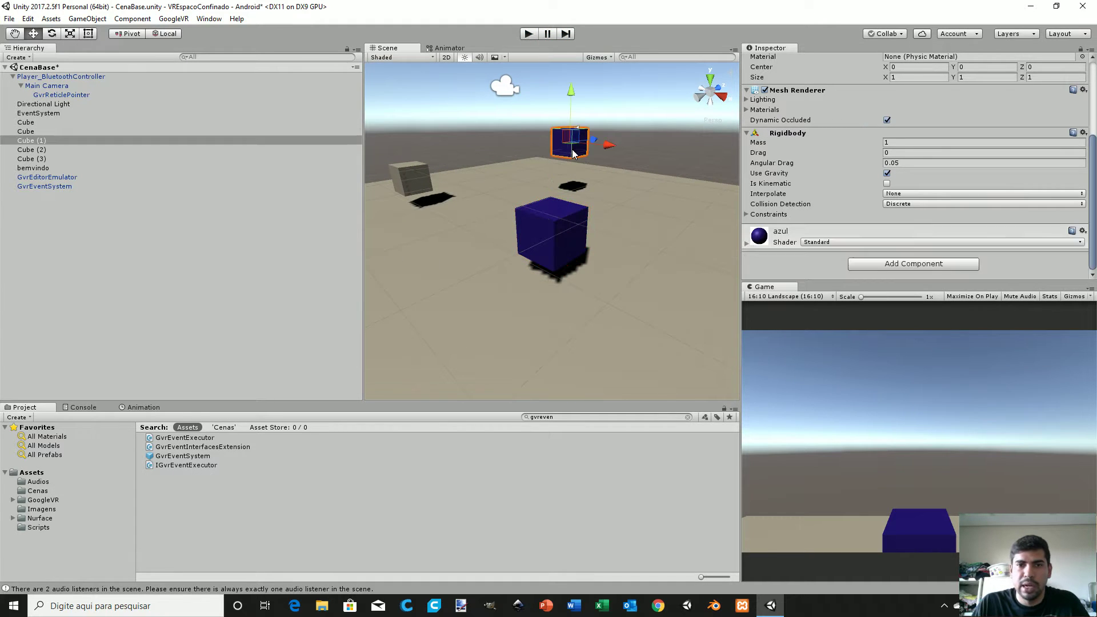
pyautogui.click(916, 267)
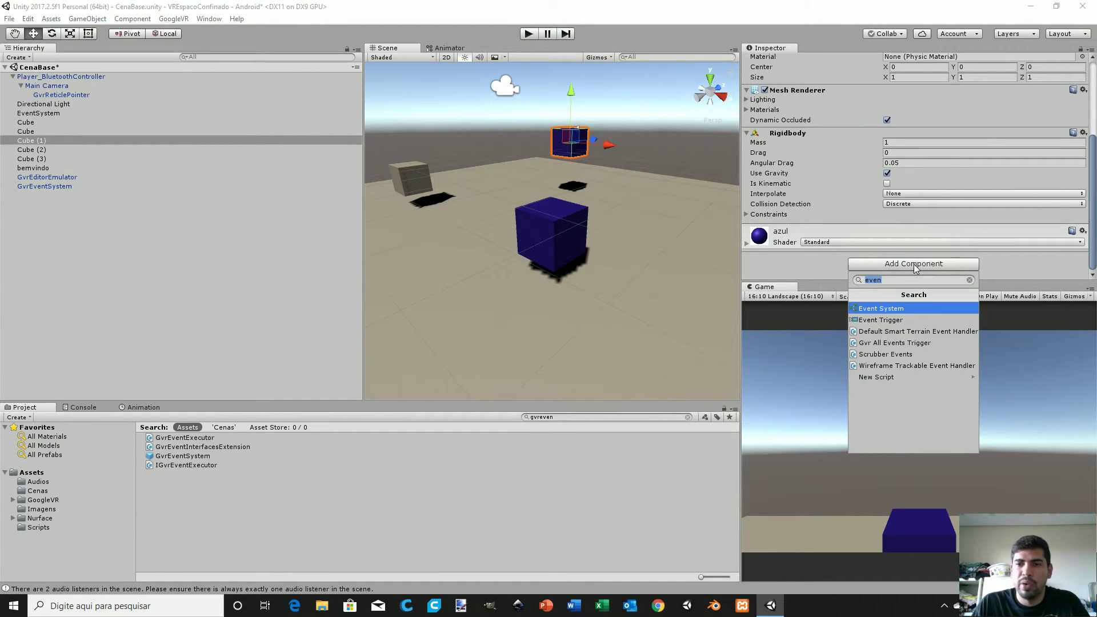
pyautogui.click(892, 320)
pyautogui.click(527, 35)
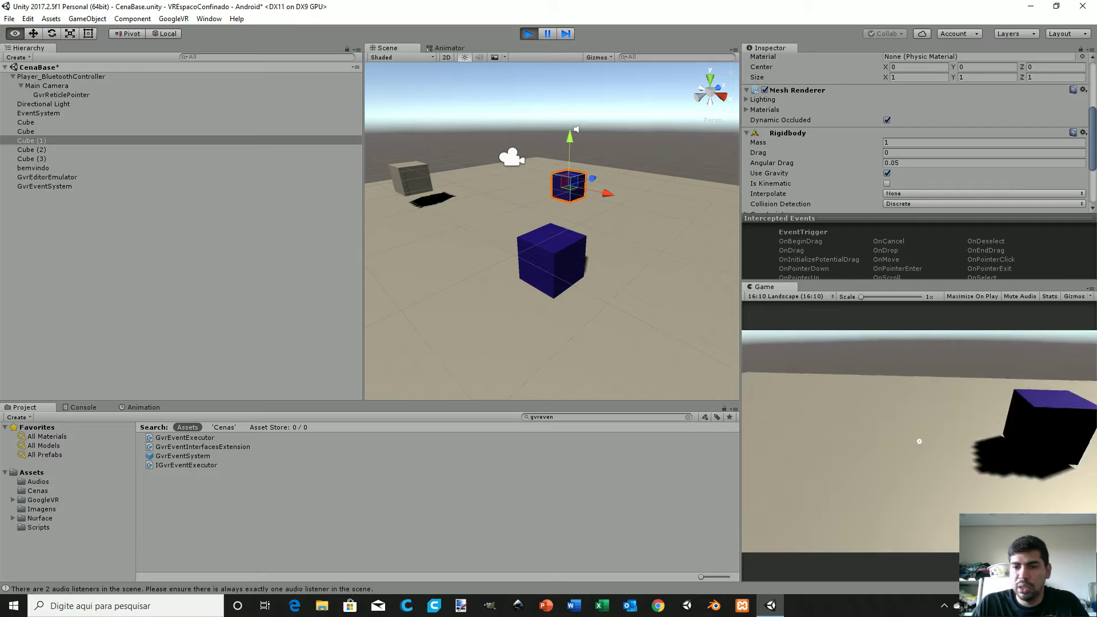
pyautogui.hotkey('ctrl', 'p')
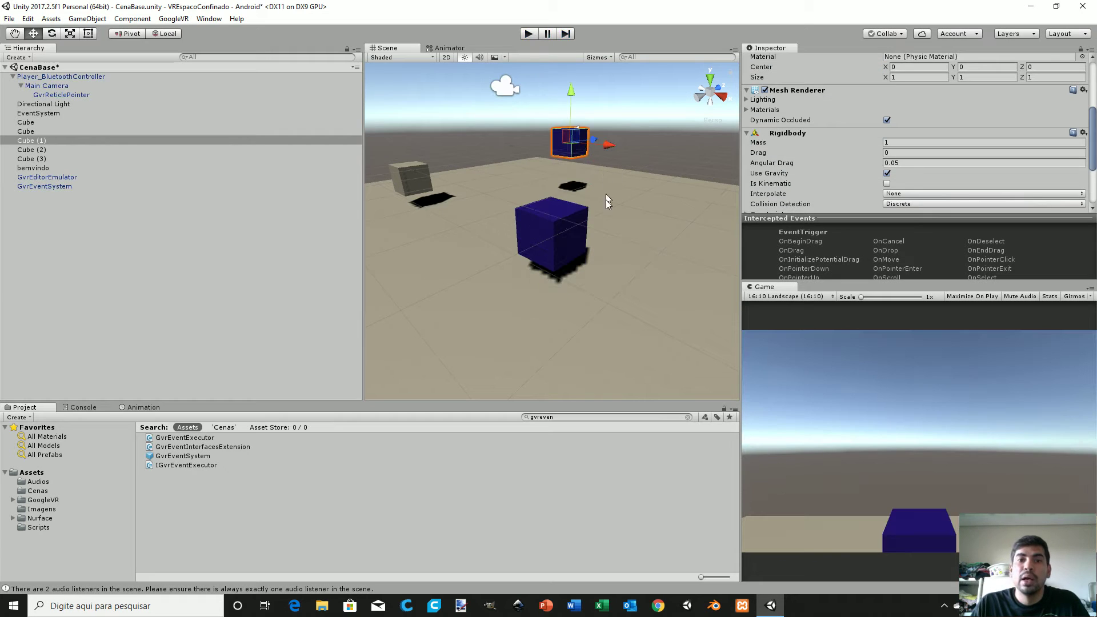
# - Add PointerEnter and PointerExit event entries to Cube (1)'s Event Trigger
pyautogui.scroll(1, 573, 198)
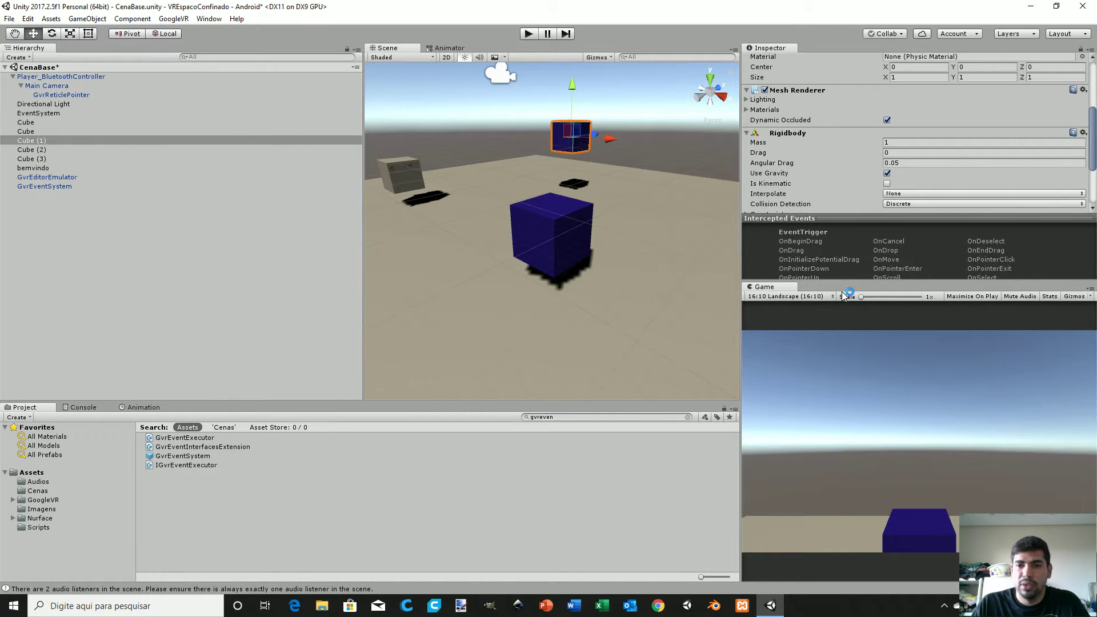
pyautogui.moveTo(849, 281); pyautogui.dragTo(848, 345)
pyautogui.scroll(-2, 844, 209)
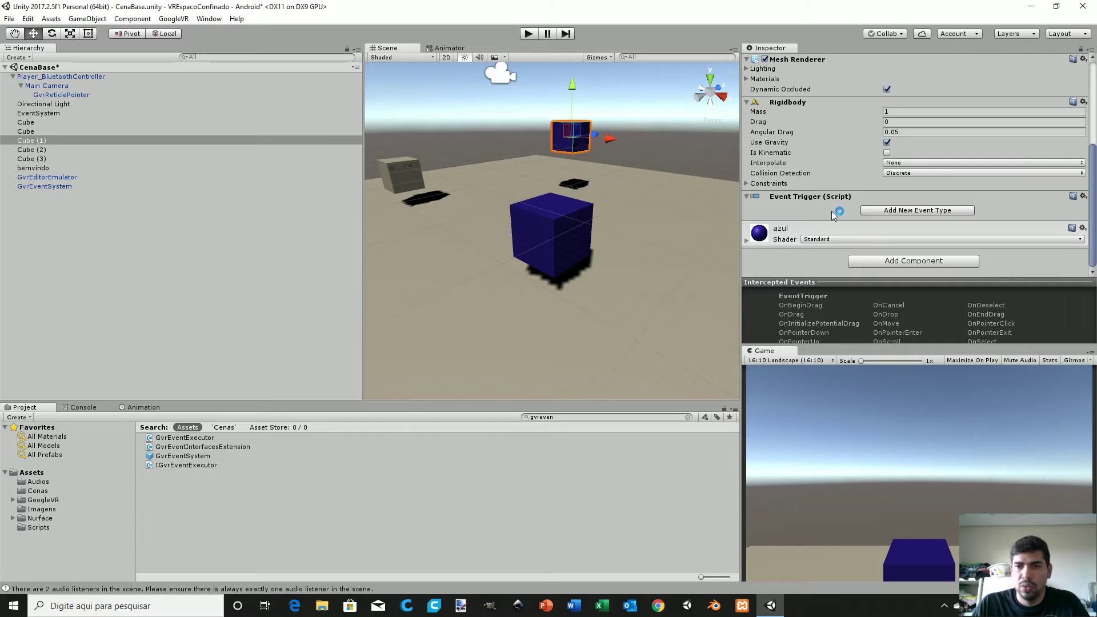
pyautogui.click(916, 211)
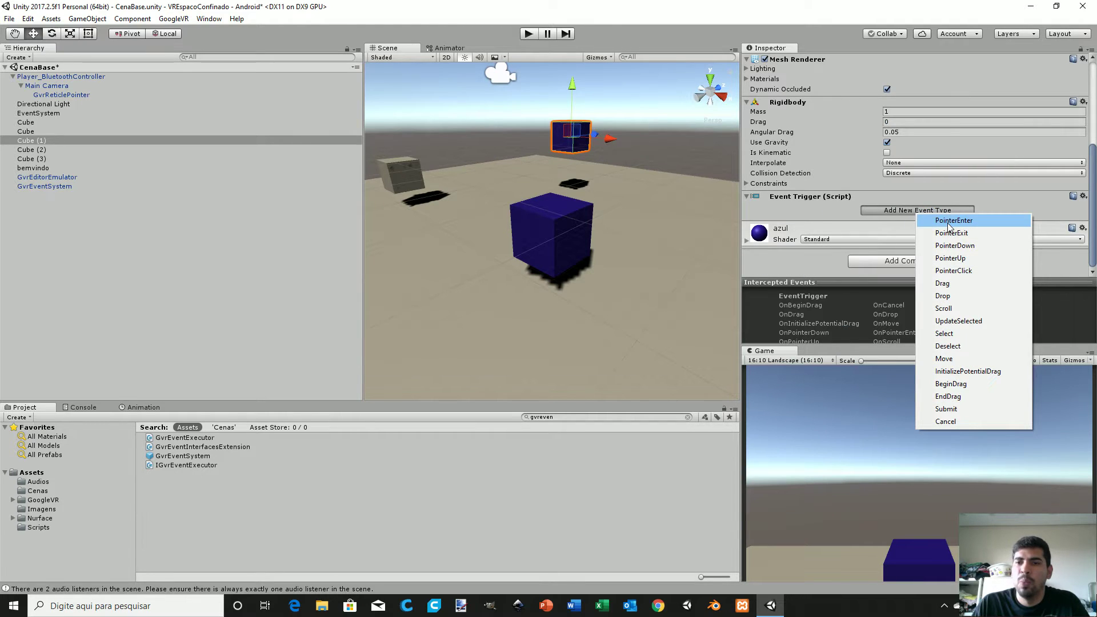
pyautogui.click(949, 221)
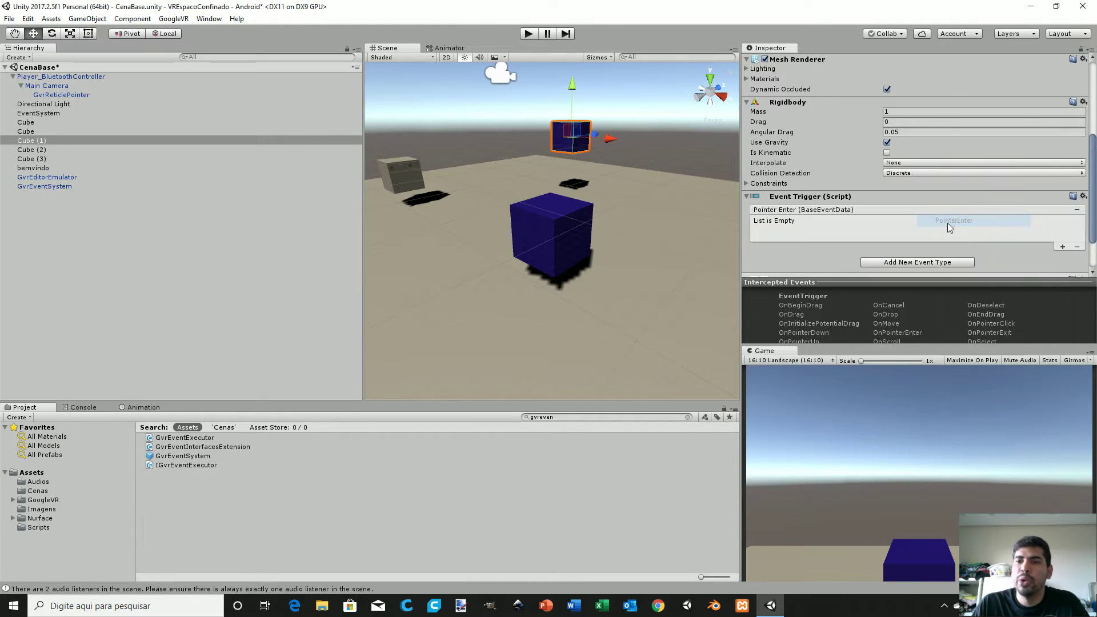
pyautogui.click(922, 265)
pyautogui.click(931, 286)
pyautogui.scroll(-2, 860, 232)
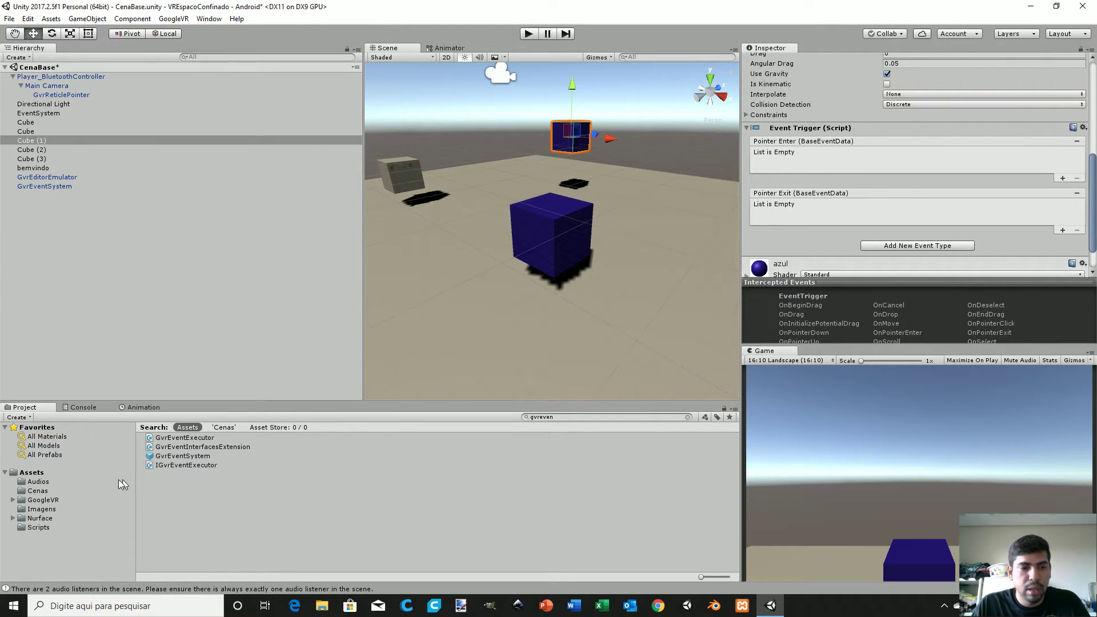
pyautogui.click(44, 474)
# - Create a C# script in Assets named Mostrarnome and open it in MonoDevelop
pyautogui.rightClick(202, 535)
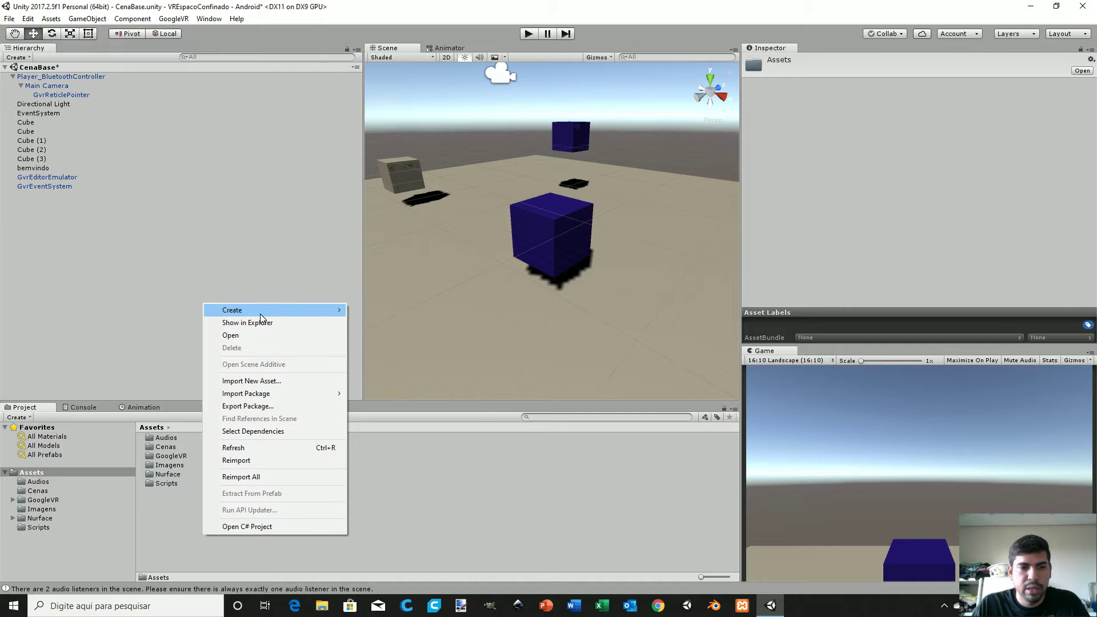
pyautogui.moveTo(320, 310)
pyautogui.click(396, 276)
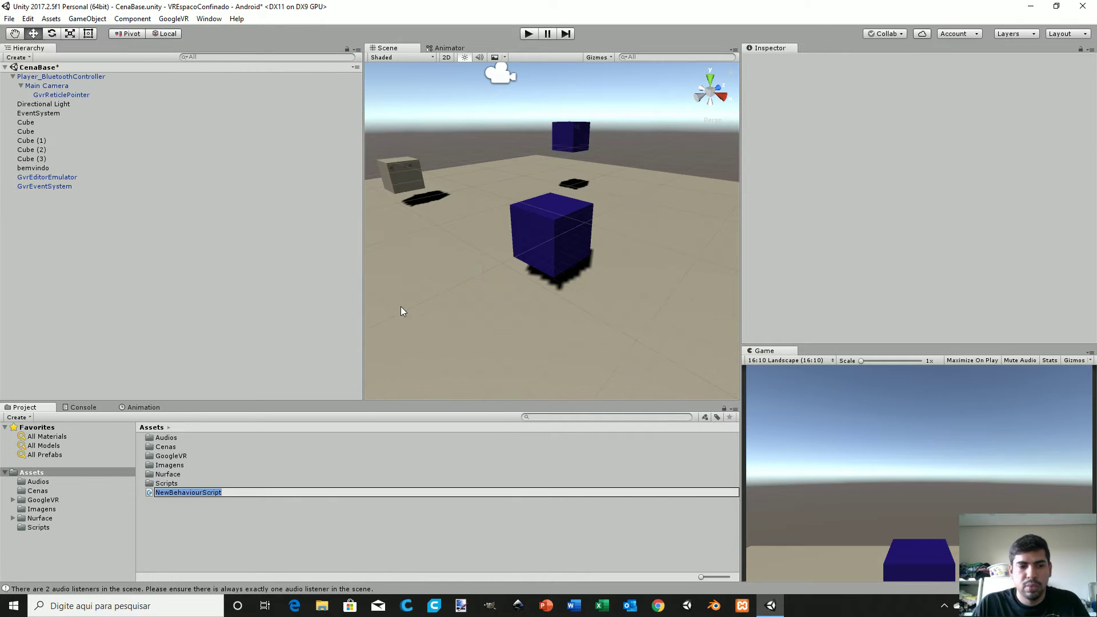
pyautogui.write('Mostrarnome')
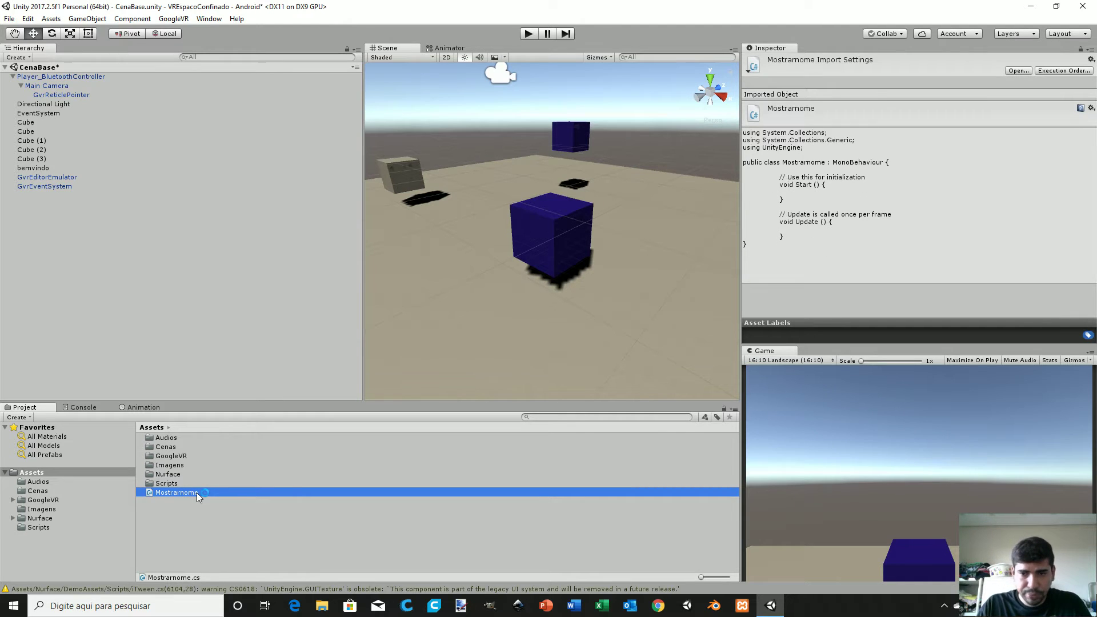
pyautogui.doubleClick(197, 492)
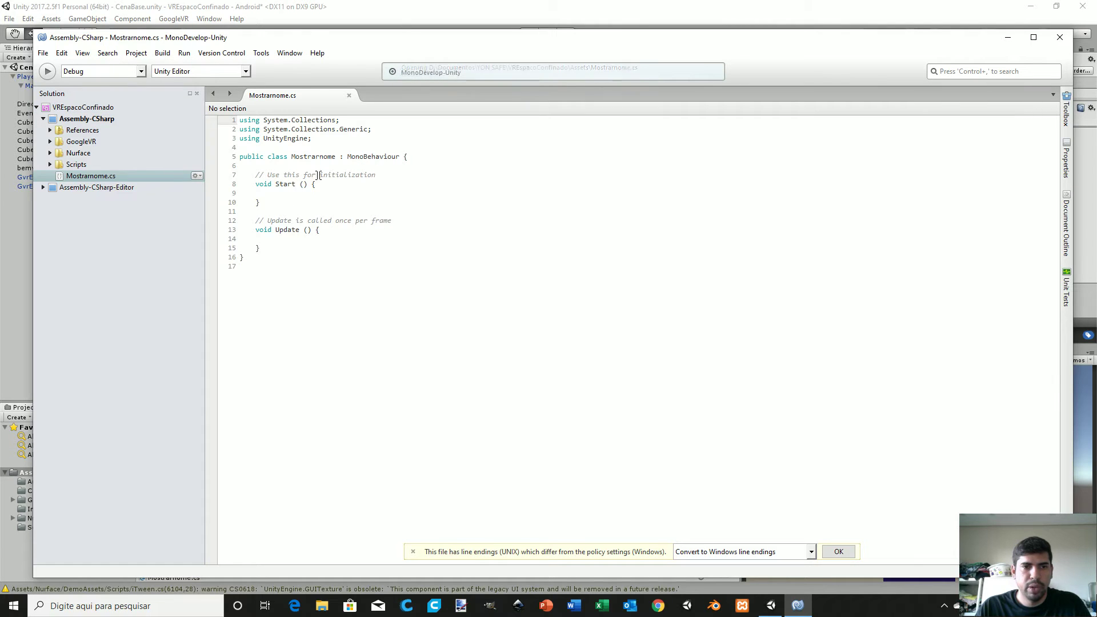
# - Declare a public GameObject field named nome in the Mostrarnome class
pyautogui.click(346, 168)
pyautogui.press('Return')
pyautogui.press('Return')
pyautogui.press('Up')
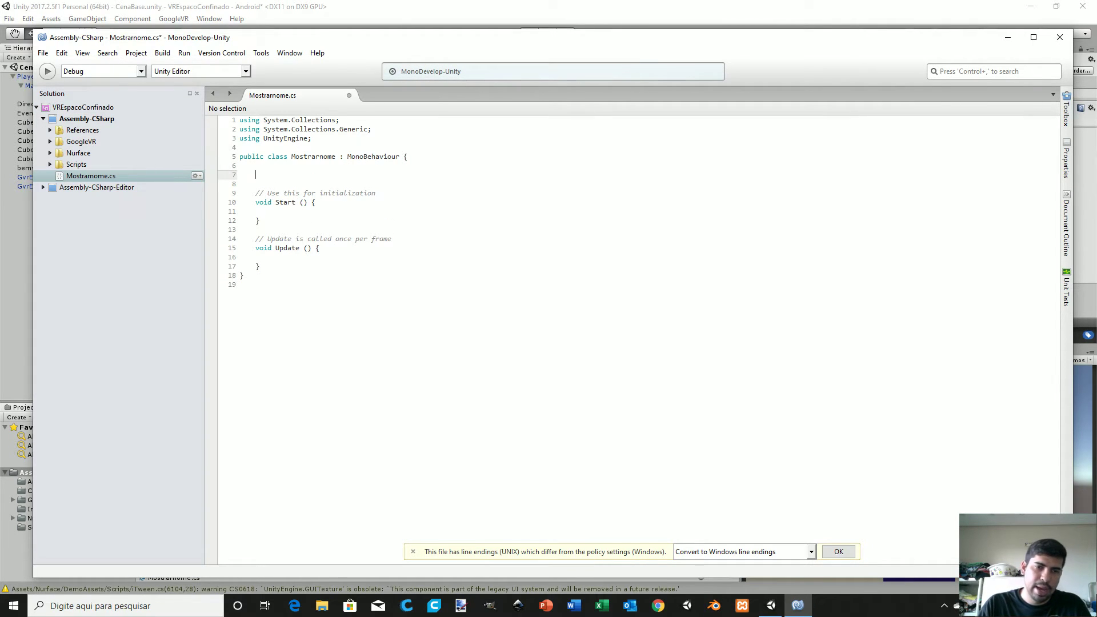
pyautogui.write('public ')
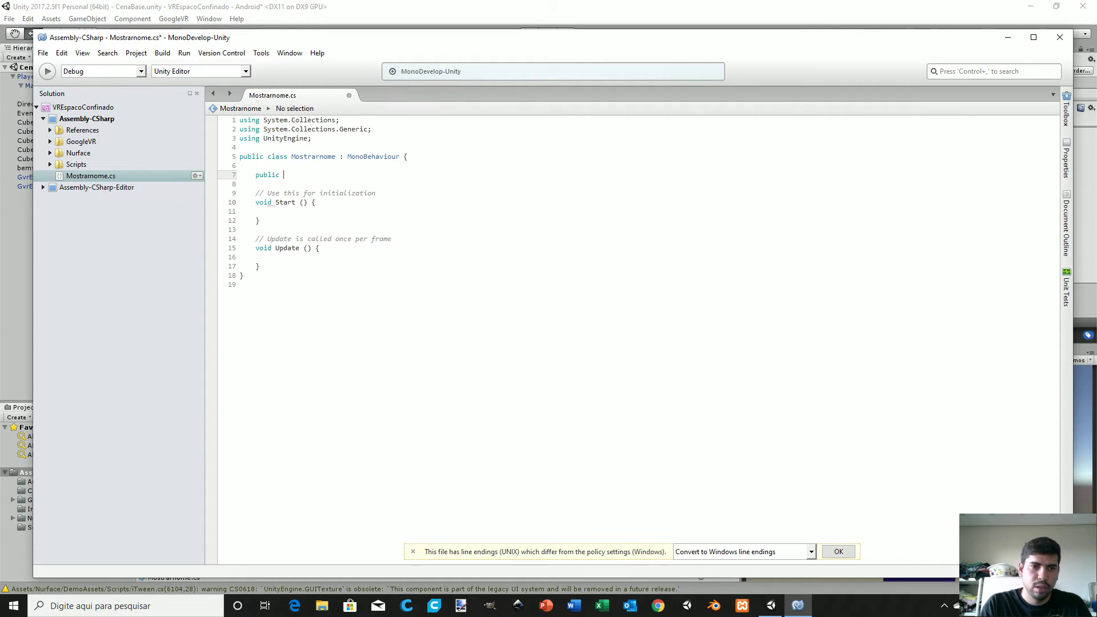
pyautogui.write('Gam')
pyautogui.press('Return')
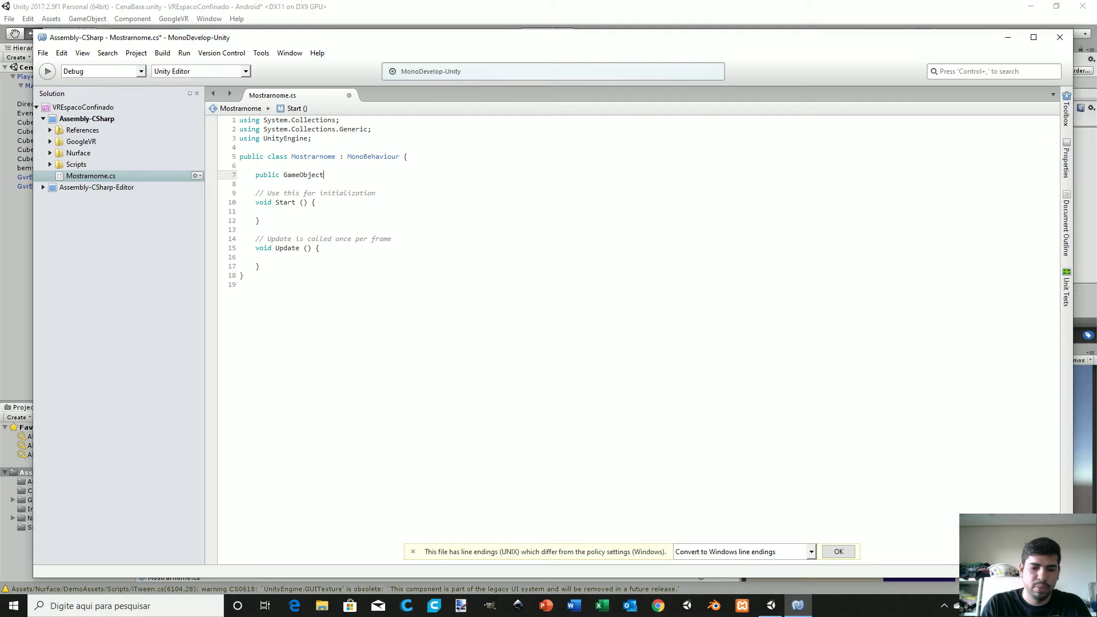
pyautogui.write(' nome;')
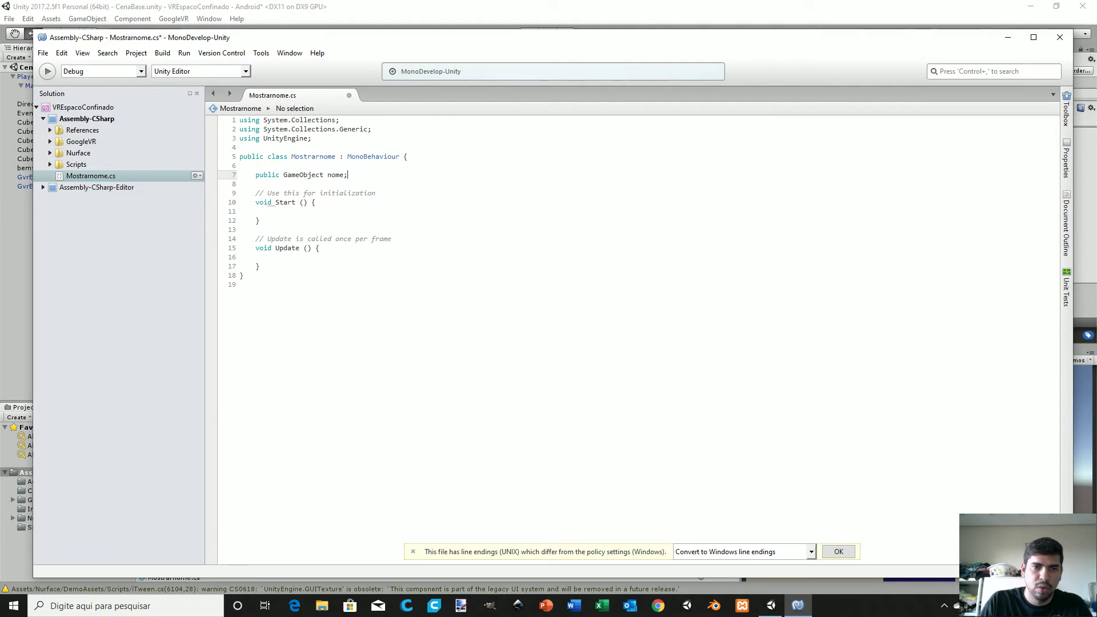
# - Add an empty public void MostraNome() method below Update
pyautogui.click(318, 266)
pyautogui.press('Return')
pyautogui.press('Return')
pyautogui.press('Return')
pyautogui.write('piu')
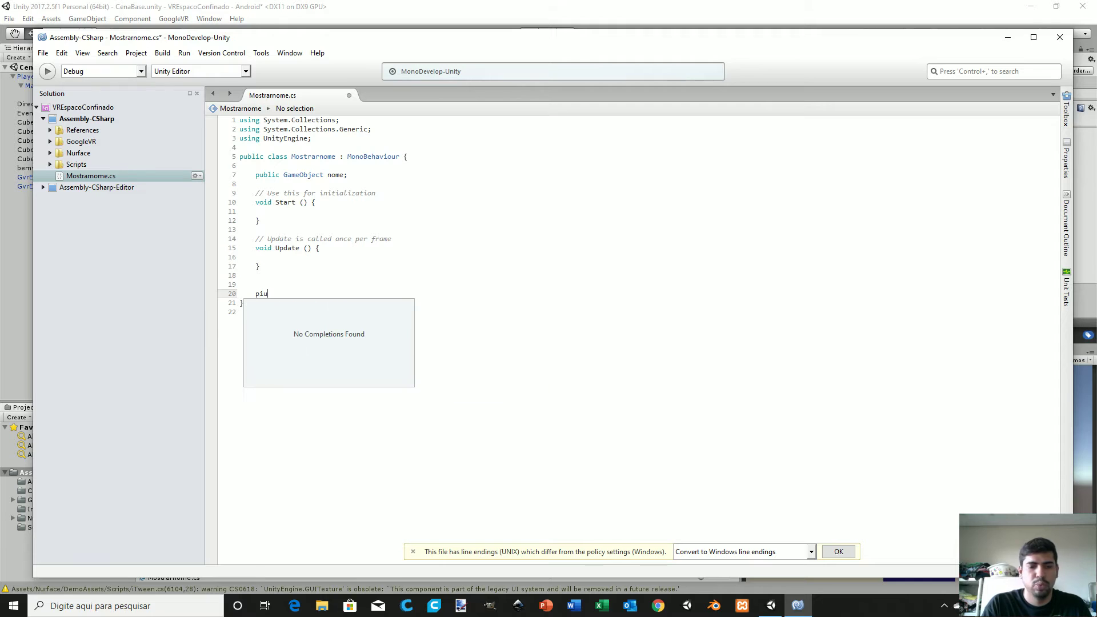
pyautogui.press('BackSpace')
pyautogui.press('BackSpace')
pyautogui.write('ublic void MostraNome(){')
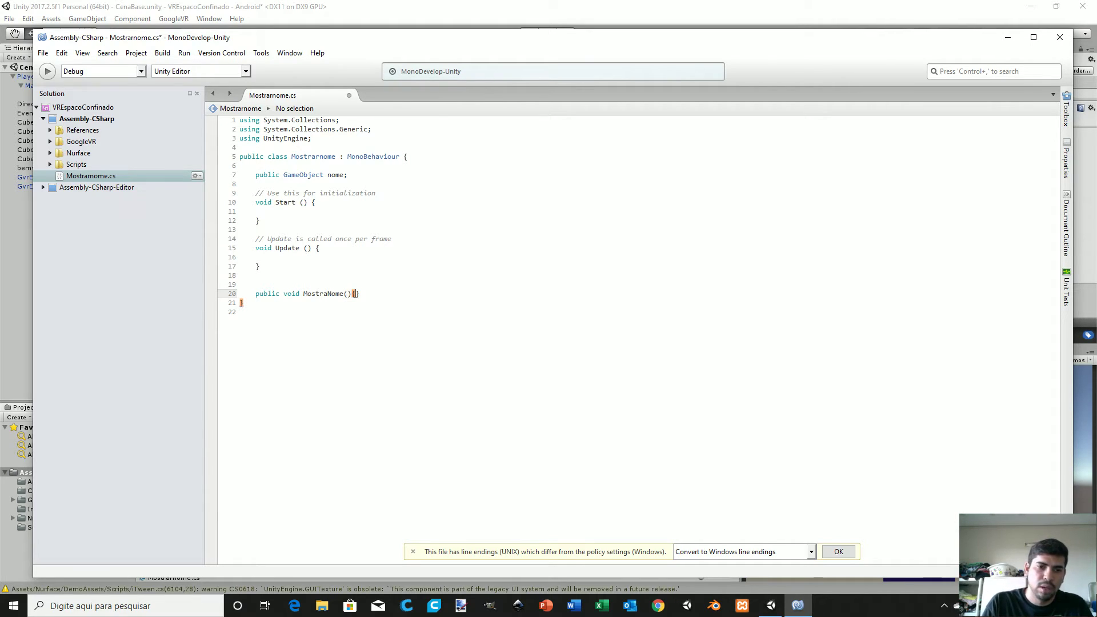
pyautogui.press('Return')
pyautogui.write('{')
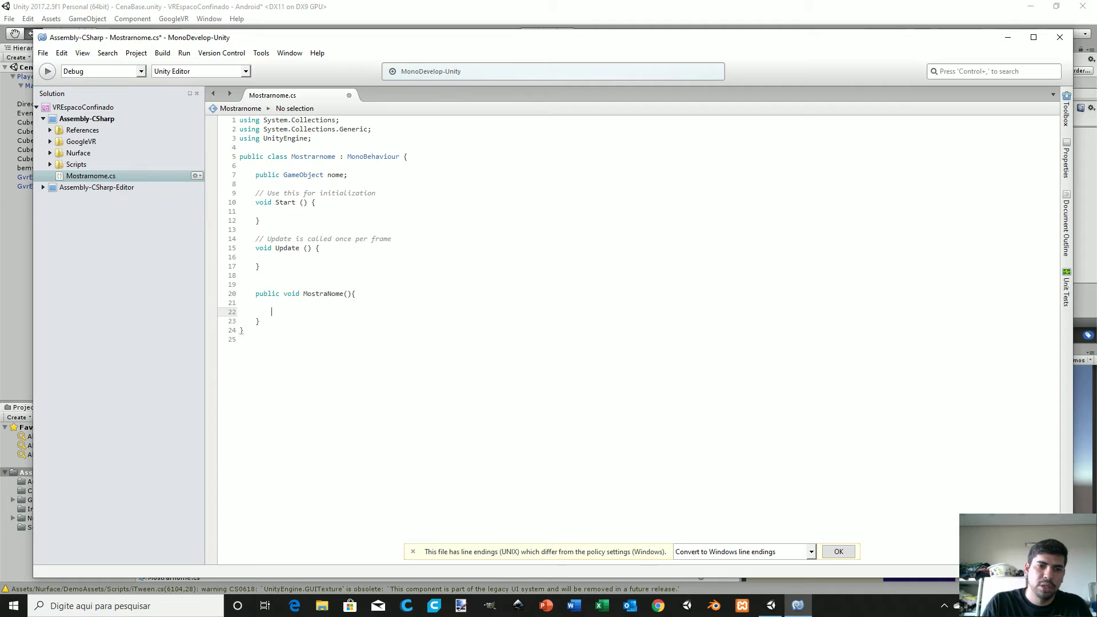
pyautogui.press('Return')
pyautogui.press('Return')
# - Add an empty public void EscondeNome() method below MostraNome
pyautogui.write('public void EscondeNome()')
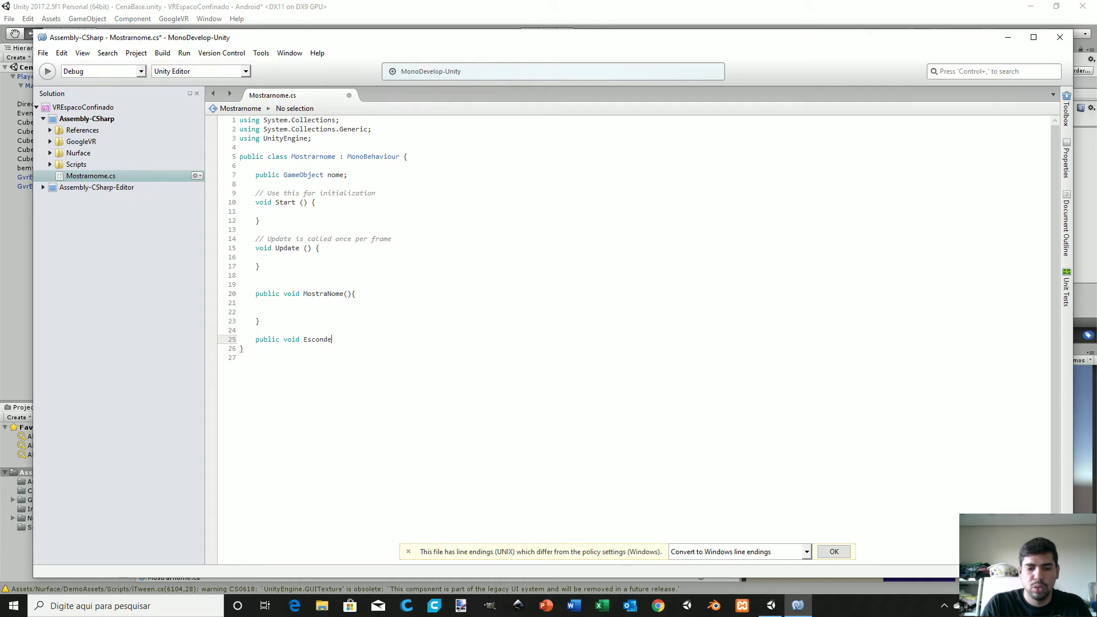
pyautogui.write('{')
pyautogui.press('Return')
pyautogui.write('}')
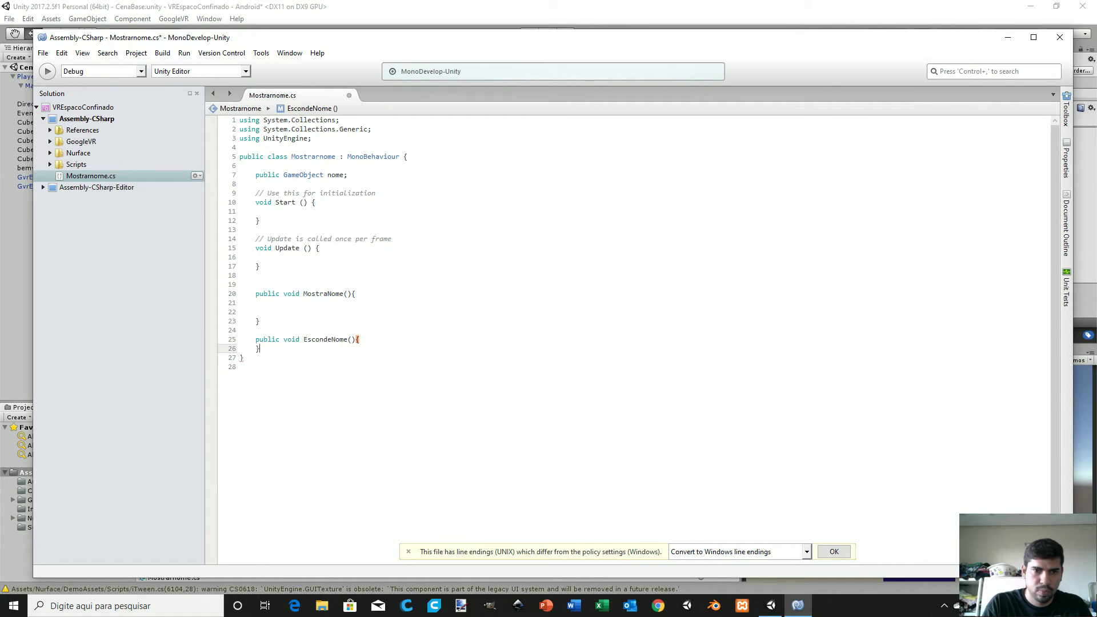
pyautogui.press('Return')
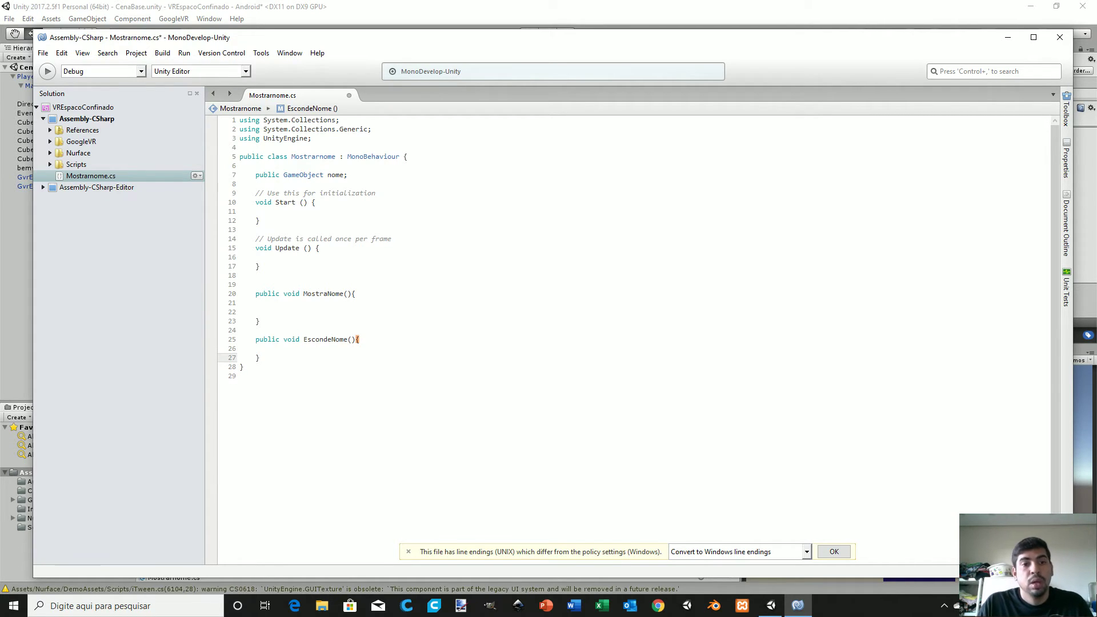
# - Make Start() hide the object with nome.SetActive(false), then move into MostraNome's body
pyautogui.click(295, 217)
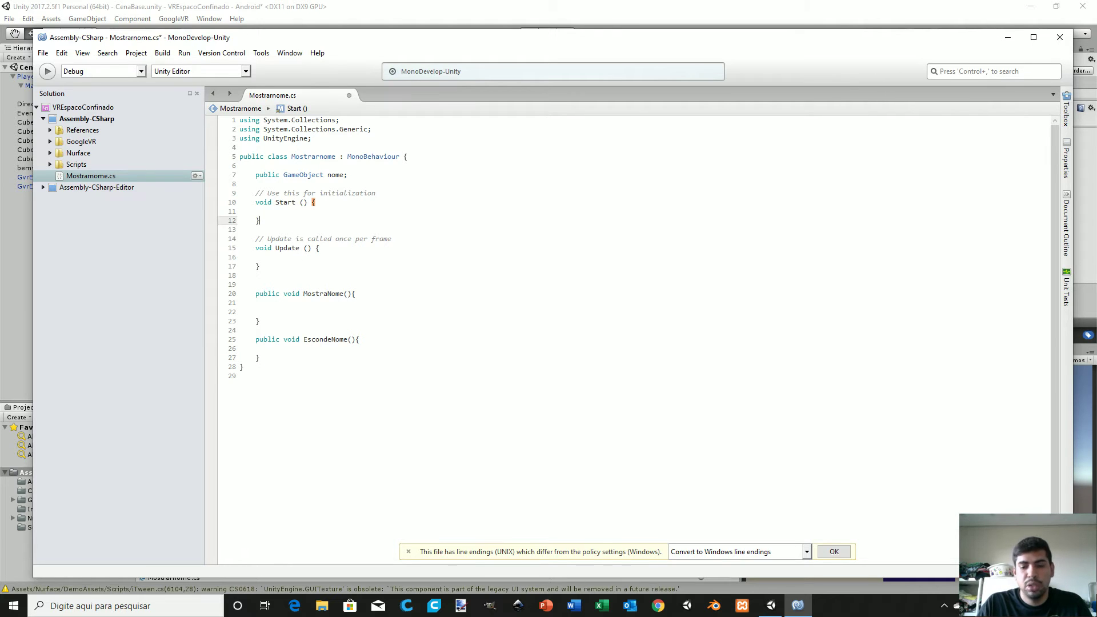
pyautogui.click(271, 211)
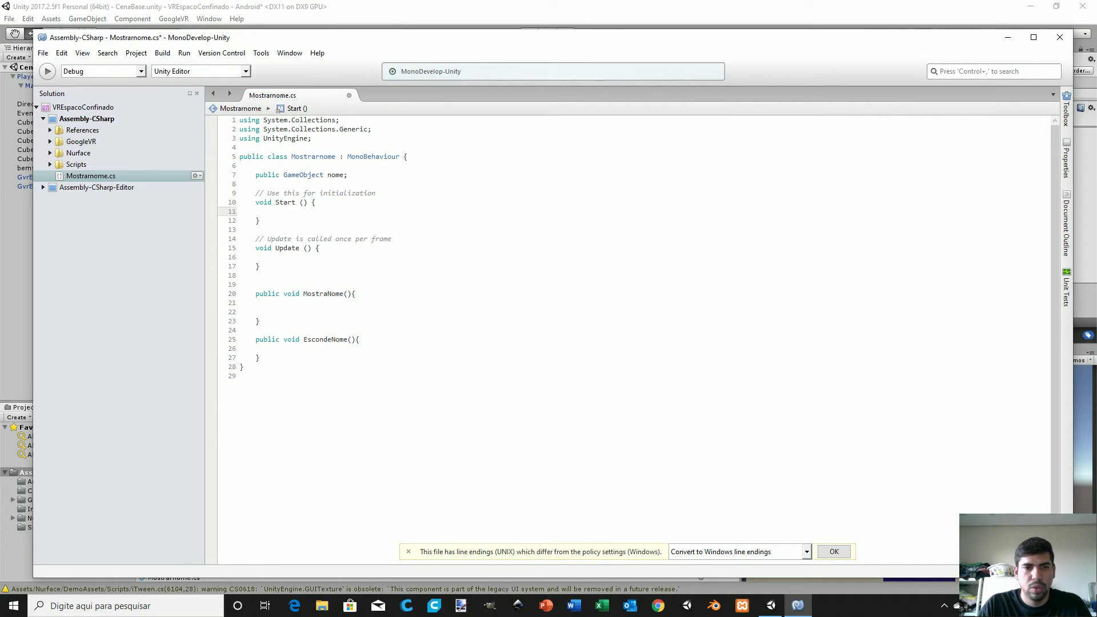
pyautogui.write('nome')
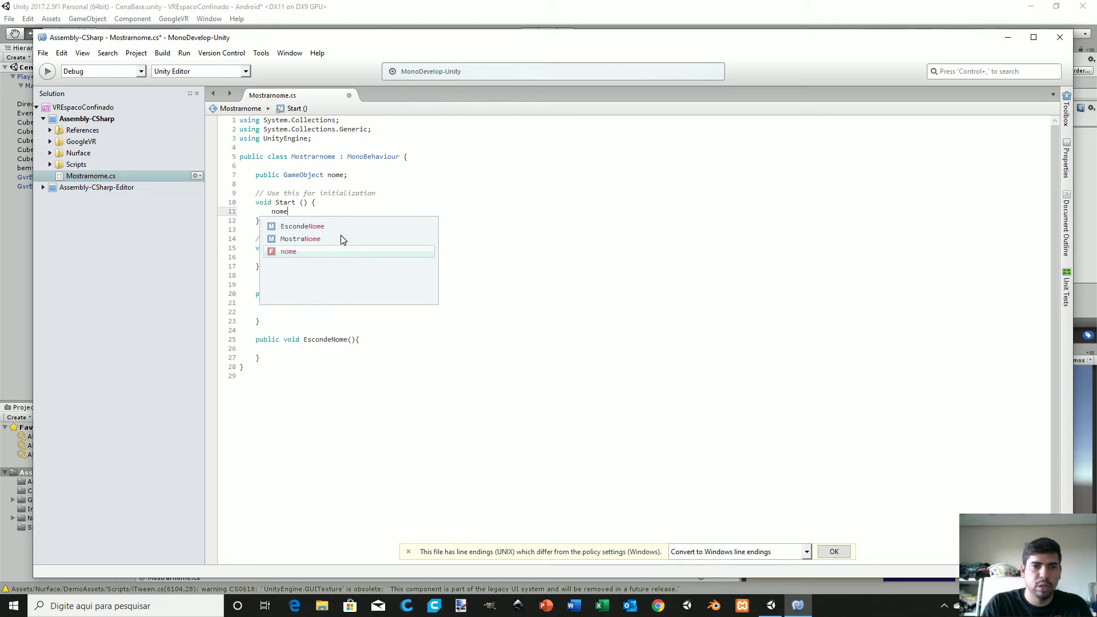
pyautogui.write('.')
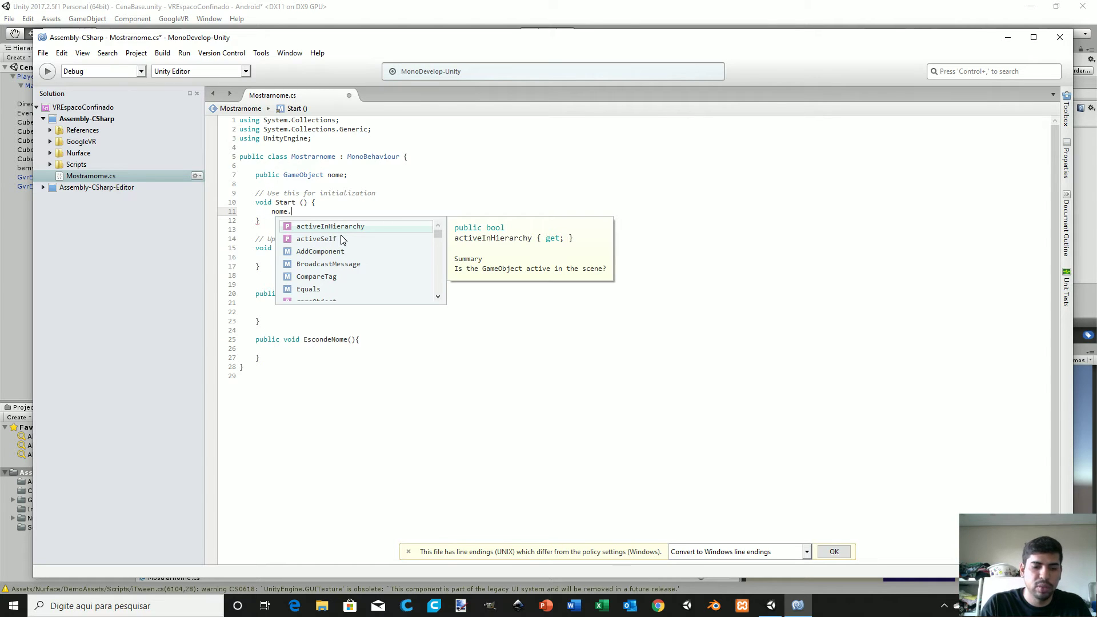
pyautogui.write('SetA(')
pyautogui.write(')')
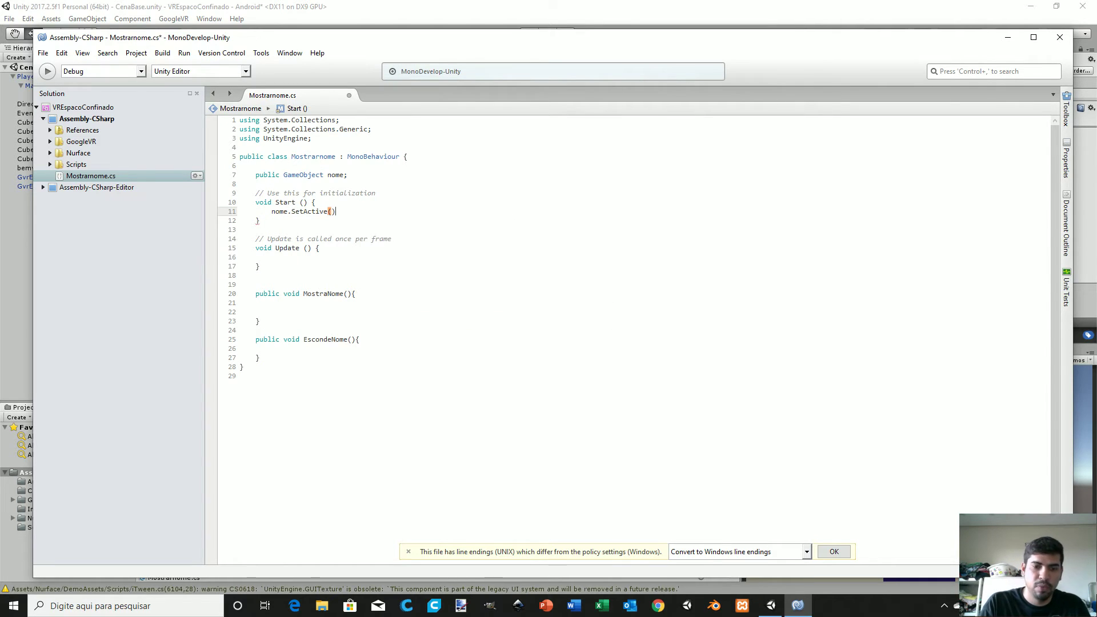
pyautogui.write('false')
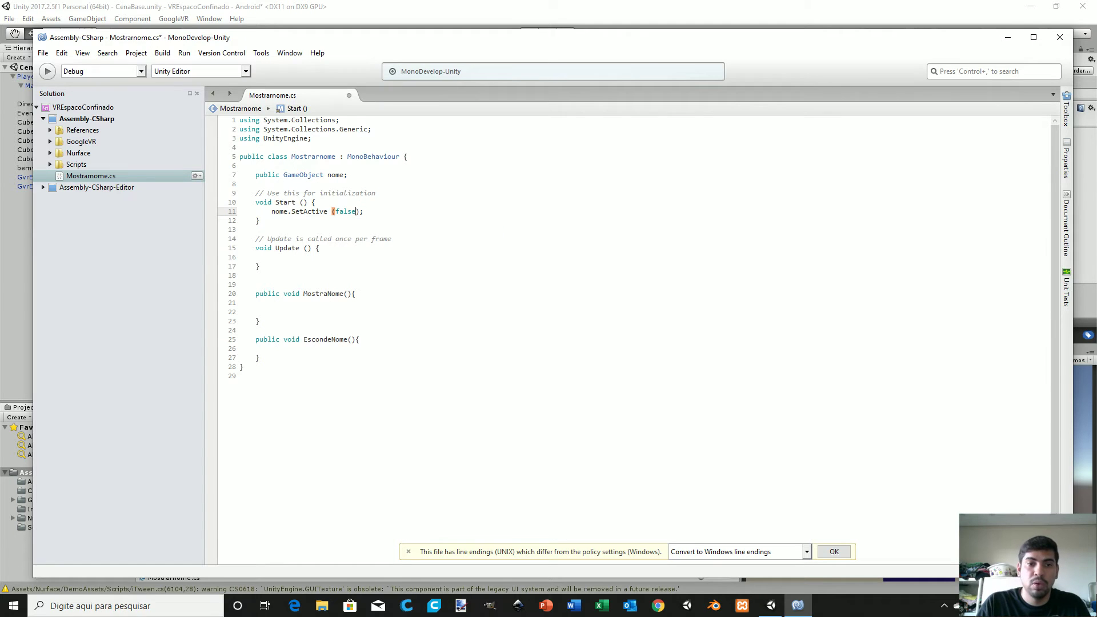
pyautogui.click(320, 248)
pyautogui.press('Down')
pyautogui.press('Down')
pyautogui.press('Down')
pyautogui.press('Down')
pyautogui.press('Down')
pyautogui.press('End')
pyautogui.click(272, 303)
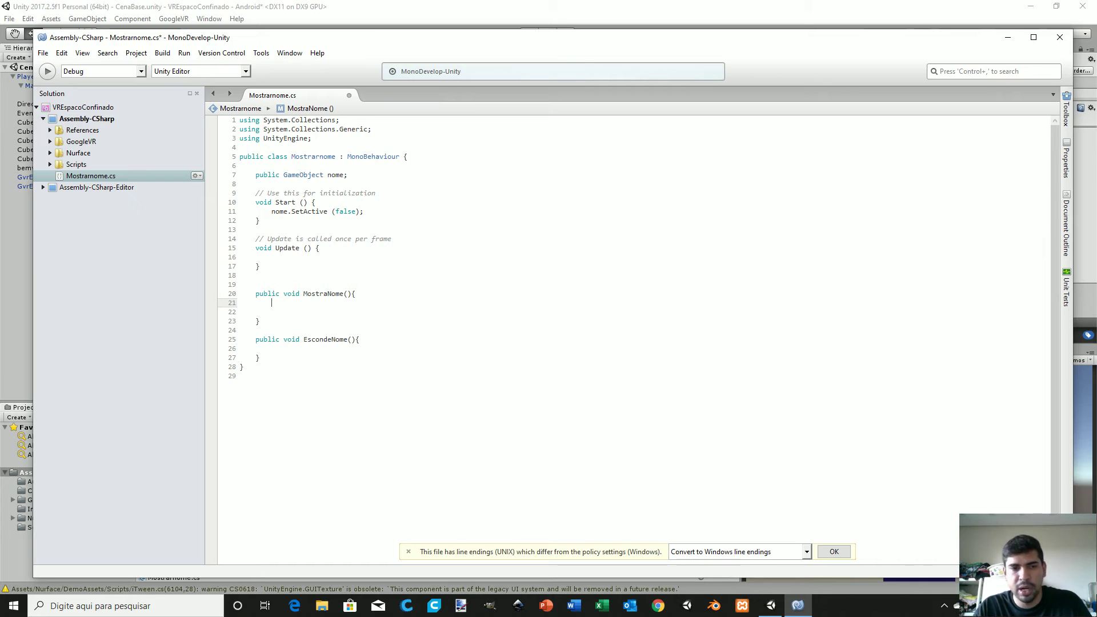
# - Make MostraNome() show the object with nome.SetActive(true)
pyautogui.write('nom')
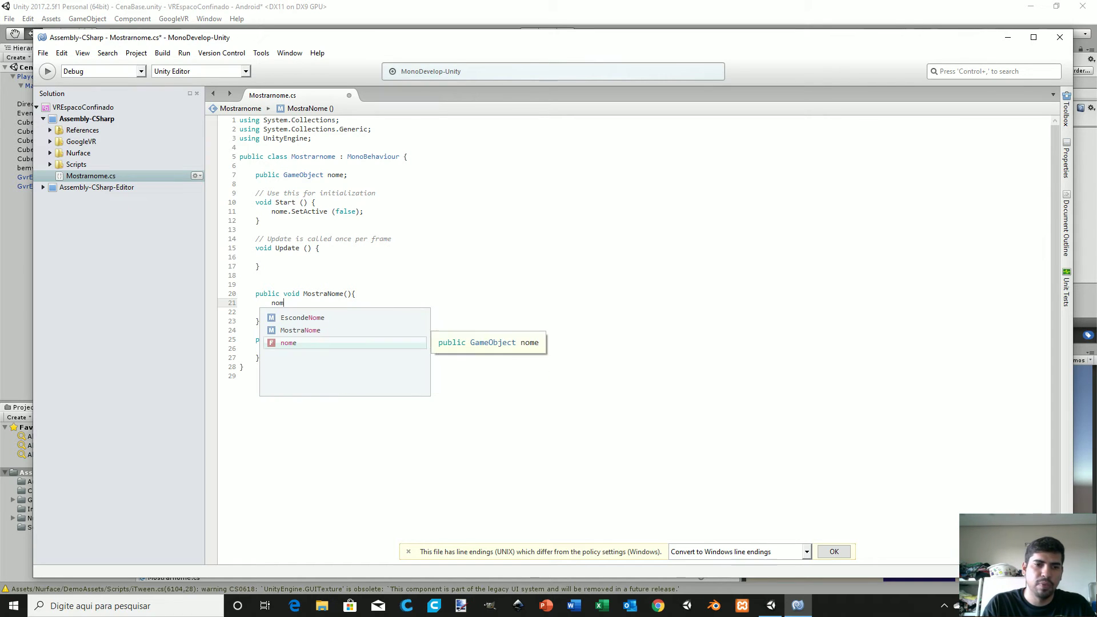
pyautogui.write('e.Set')
pyautogui.press('Return')
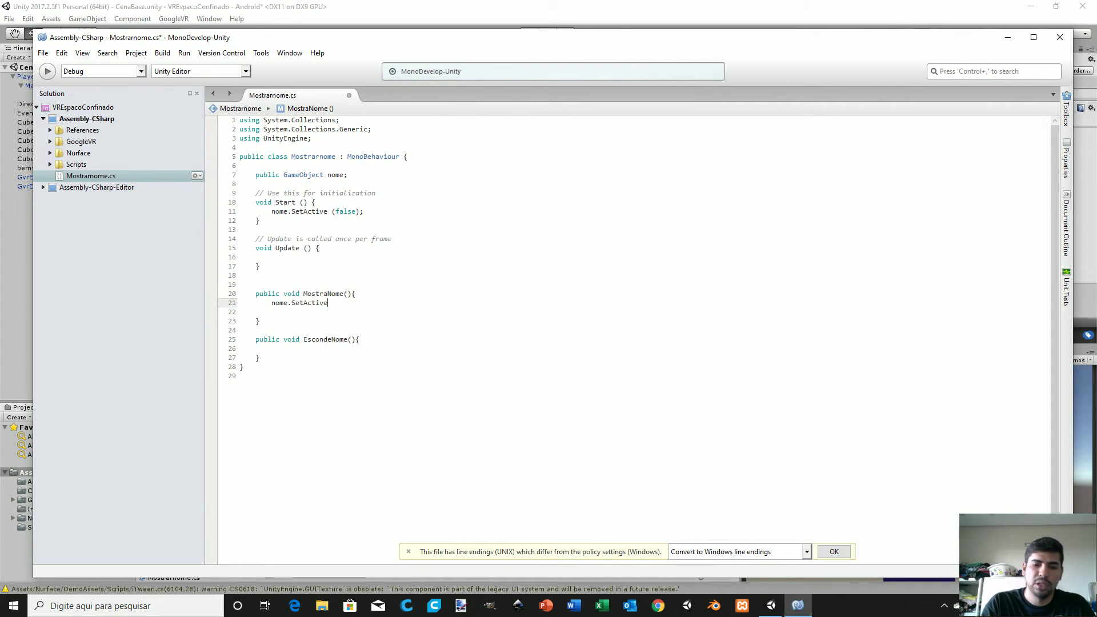
pyautogui.write('(true')
# - Make EscondeNome() call nome.SetActive(false), save the script, and return to Unity
pyautogui.press('Down')
pyautogui.press('Down')
pyautogui.press('Down')
pyautogui.press('Down')
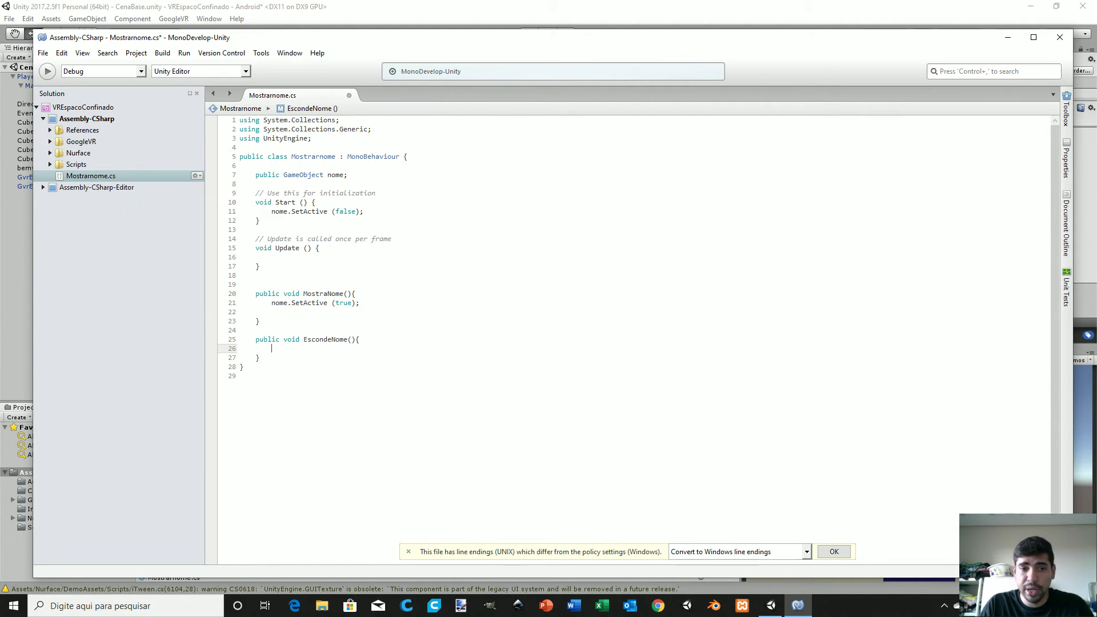
pyautogui.write('nome.S')
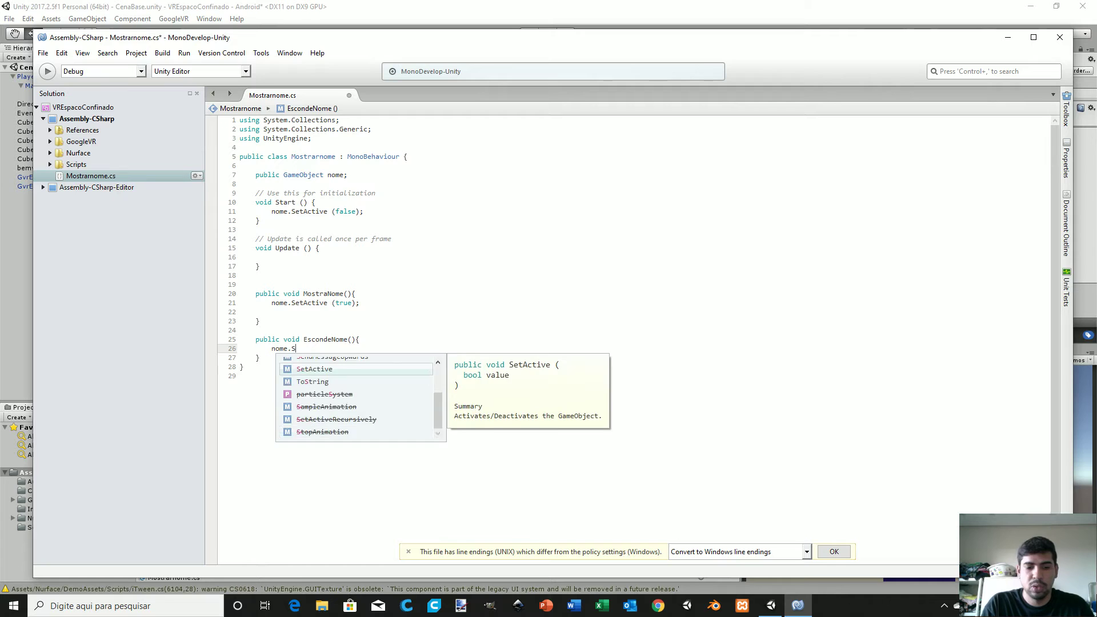
pyautogui.write('et')
pyautogui.press('Return')
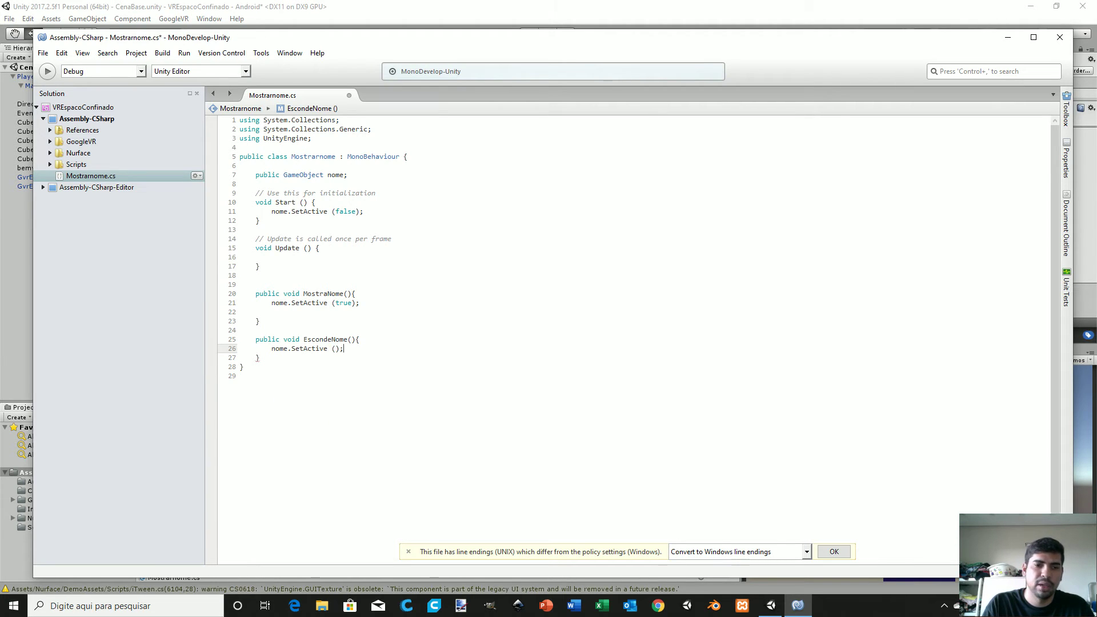
pyautogui.write('f')
pyautogui.press('Return')
pyautogui.hotkey('ctrl', 's')
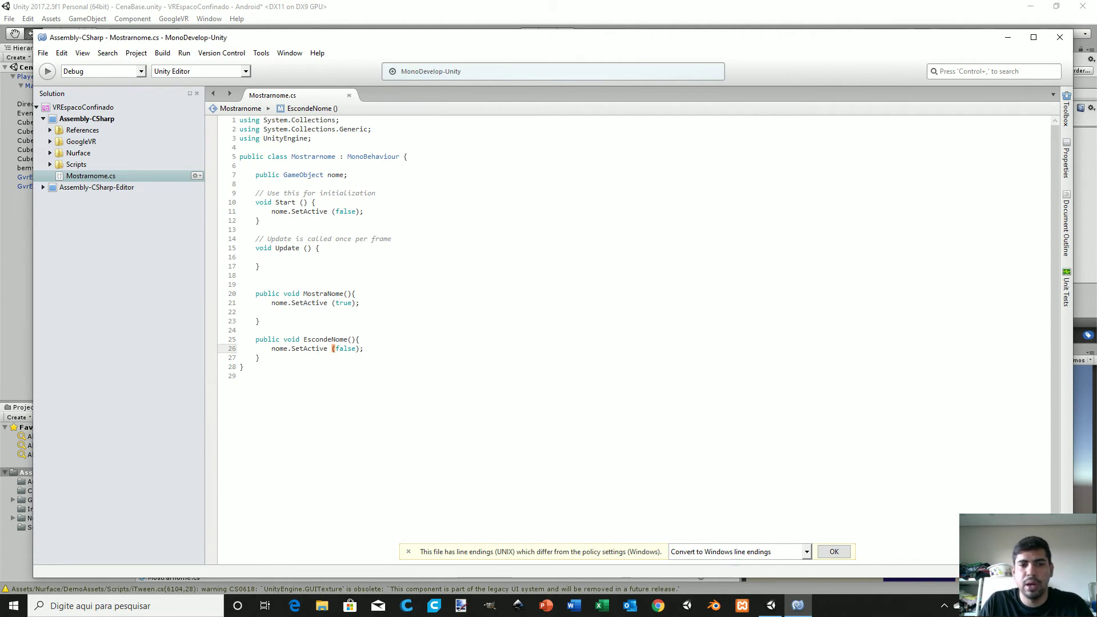
pyautogui.hotkey('alt', 'Tab')
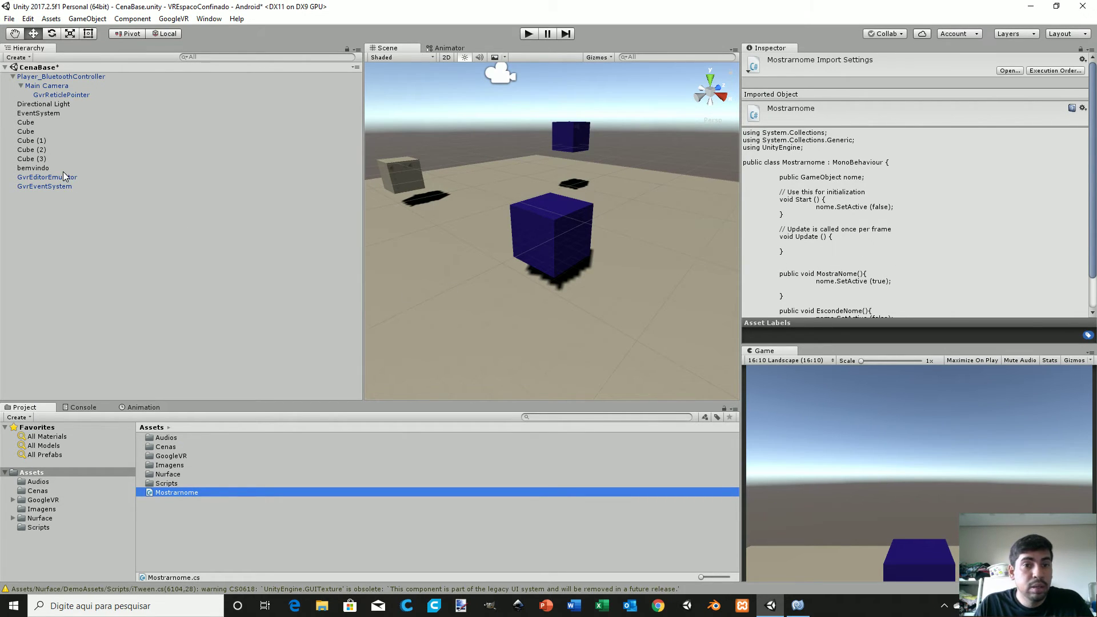
# - Select the upper blue cube, Cube (1), and attach the Mostrarnome script to it as a component
pyautogui.click(554, 235)
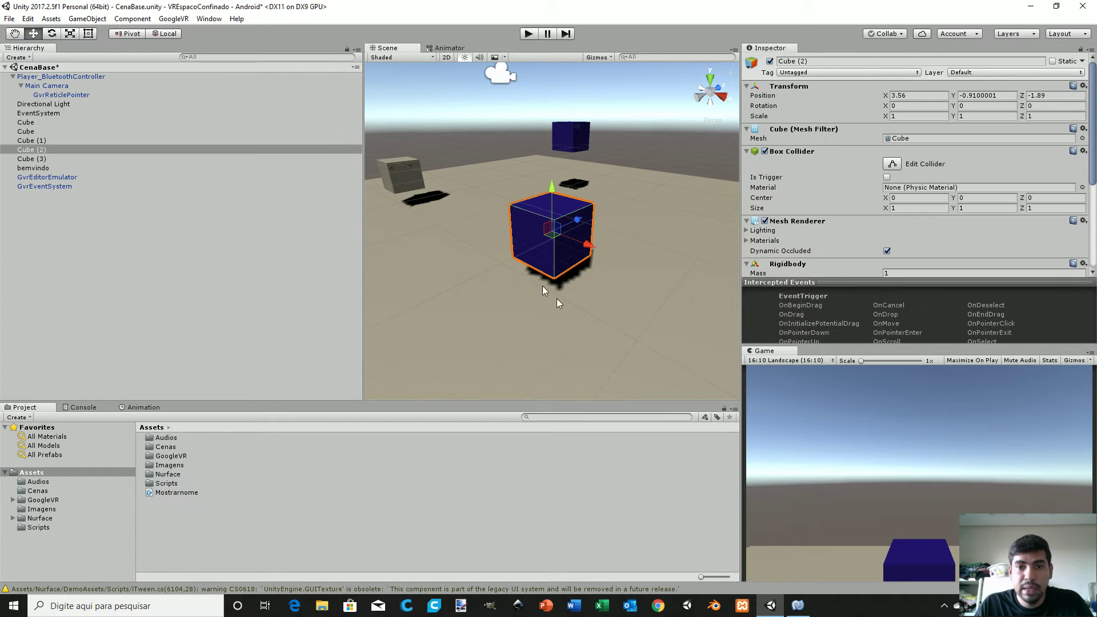
pyautogui.scroll(-5, 966, 194)
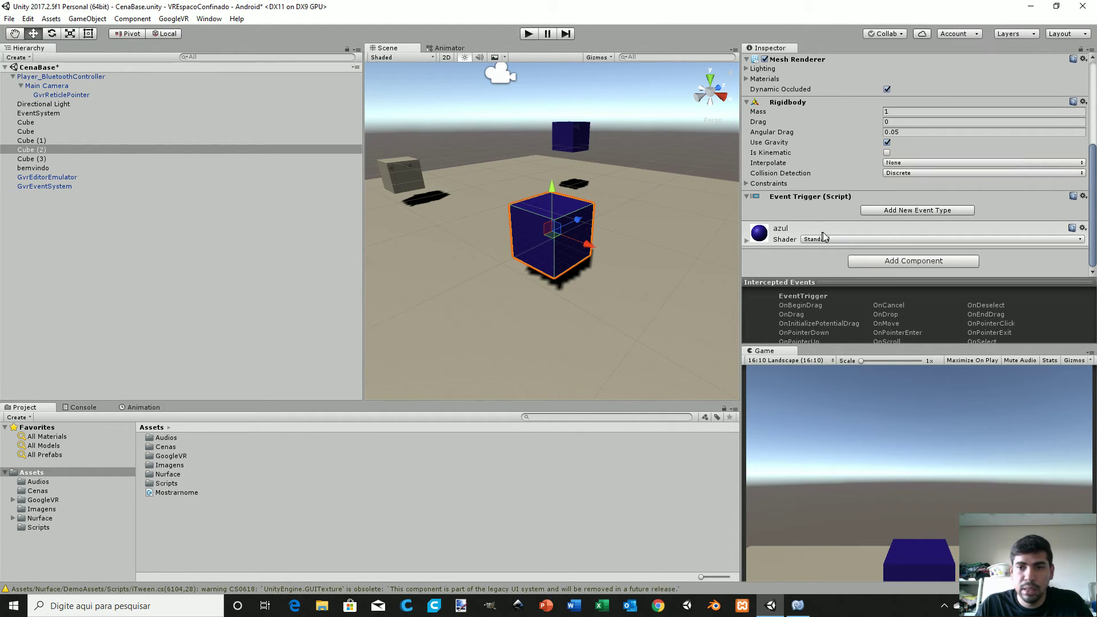
pyautogui.click(561, 143)
pyautogui.scroll(-3, 812, 216)
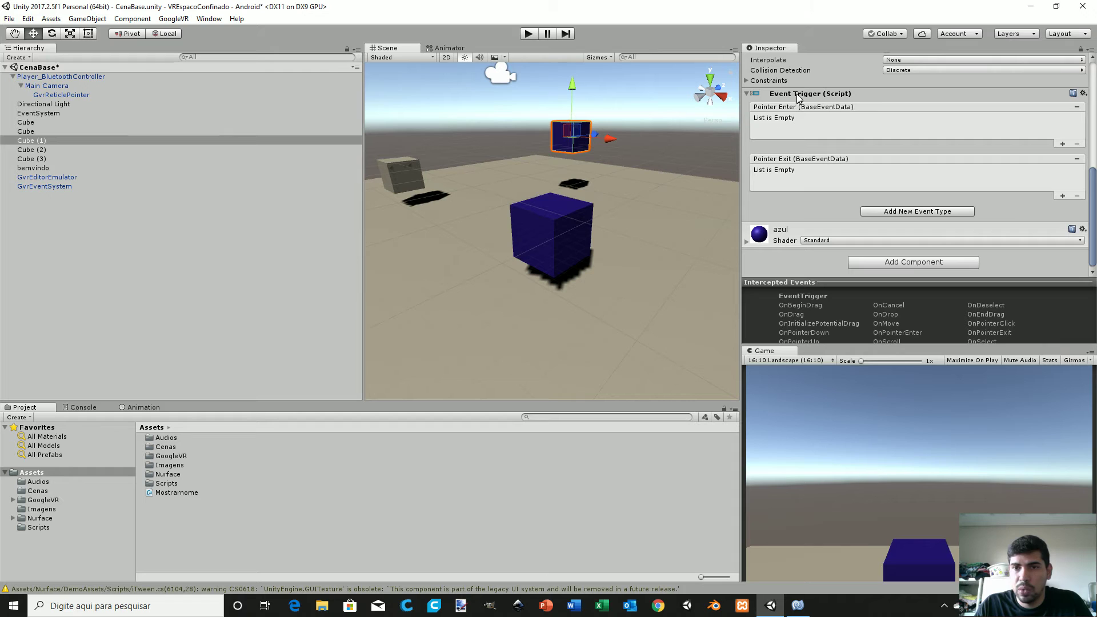
pyautogui.moveTo(174, 493); pyautogui.dragTo(770, 278)
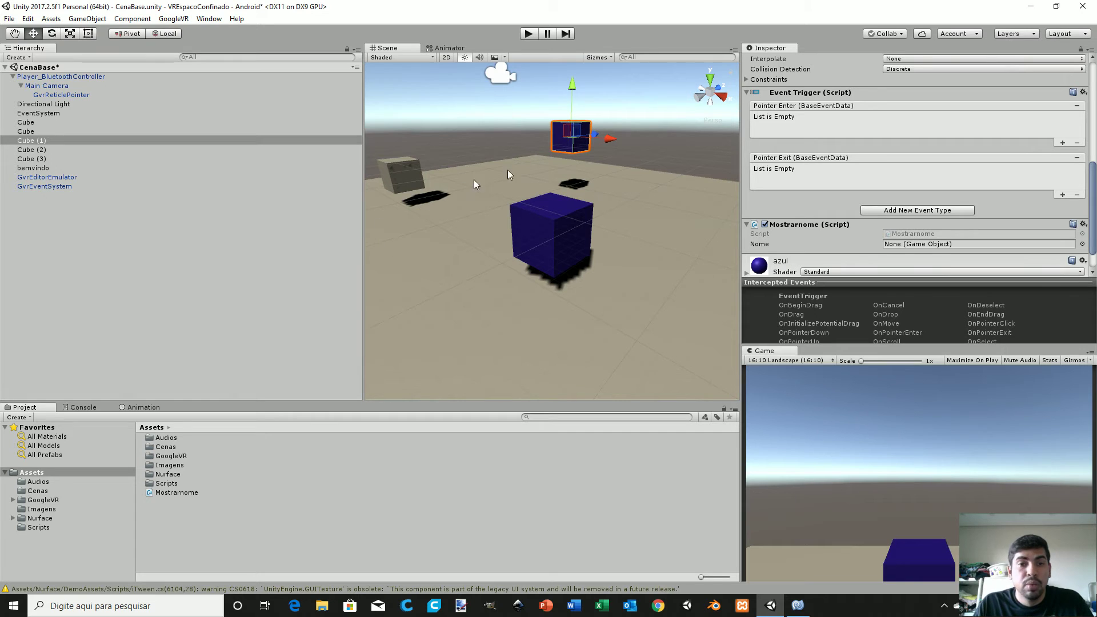
# - Add a 3D Text child under Cube (1) and frame it in the scene view
pyautogui.rightClick(27, 144)
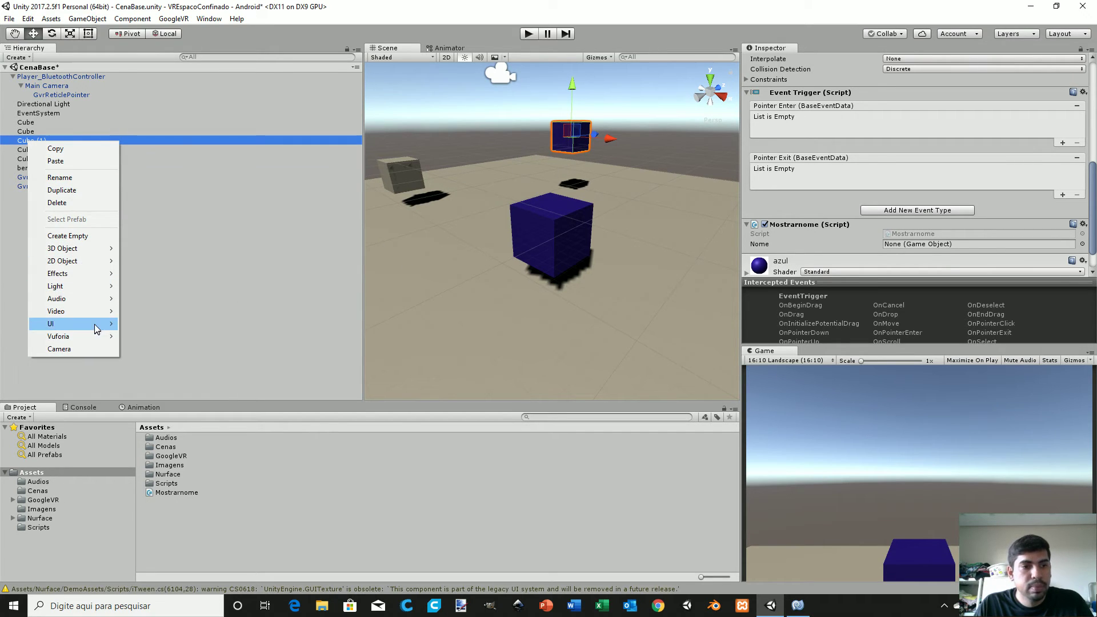
pyautogui.moveTo(90, 253)
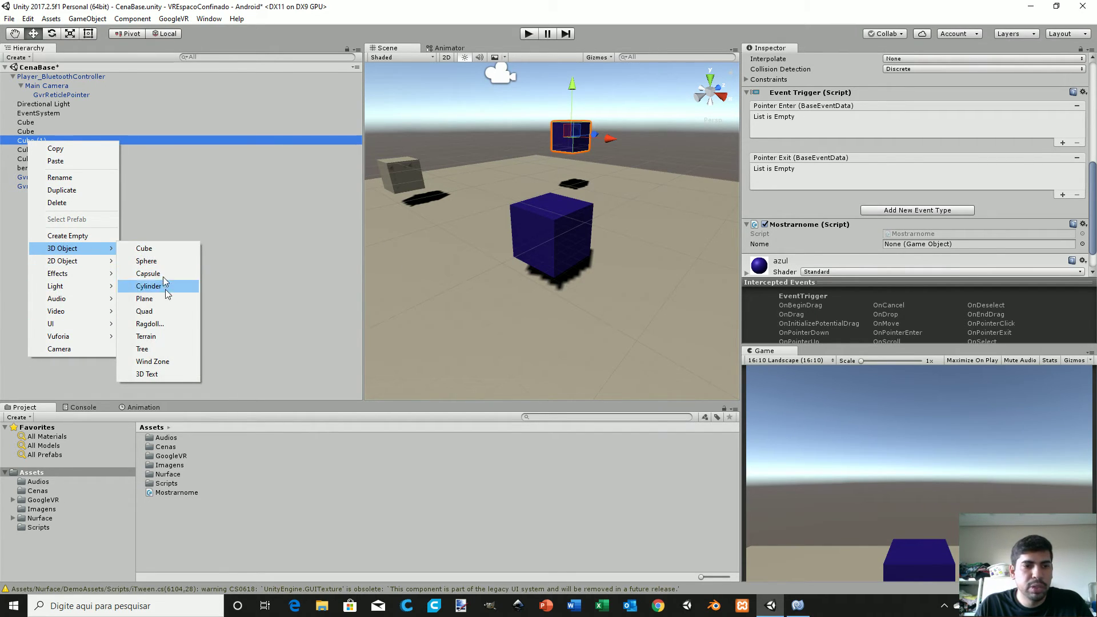
pyautogui.click(181, 373)
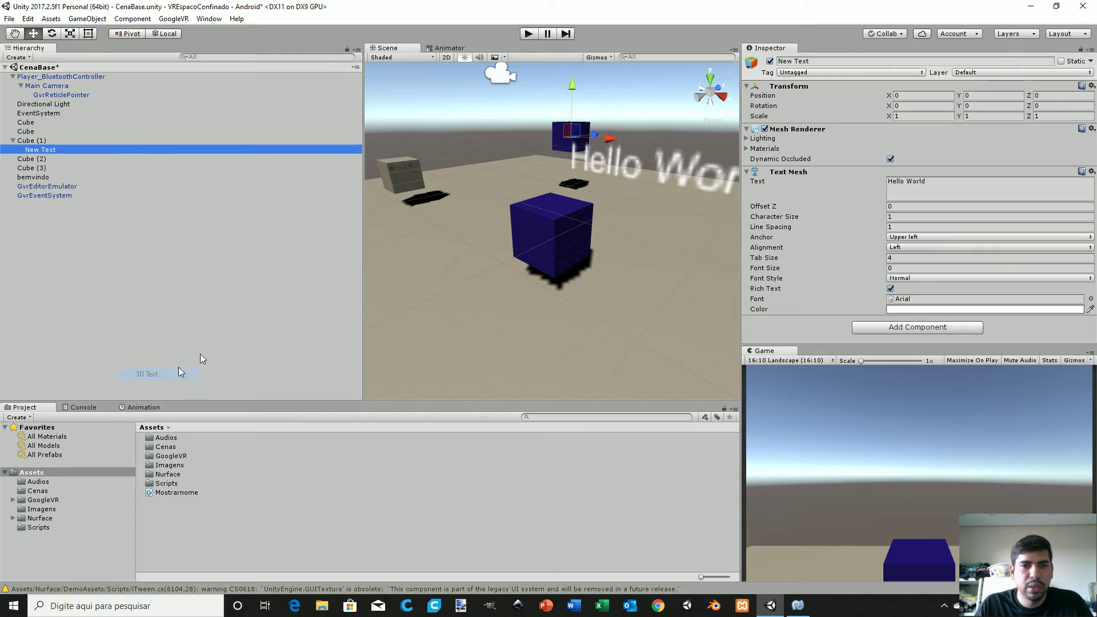
pyautogui.click(637, 190)
pyautogui.press('f')
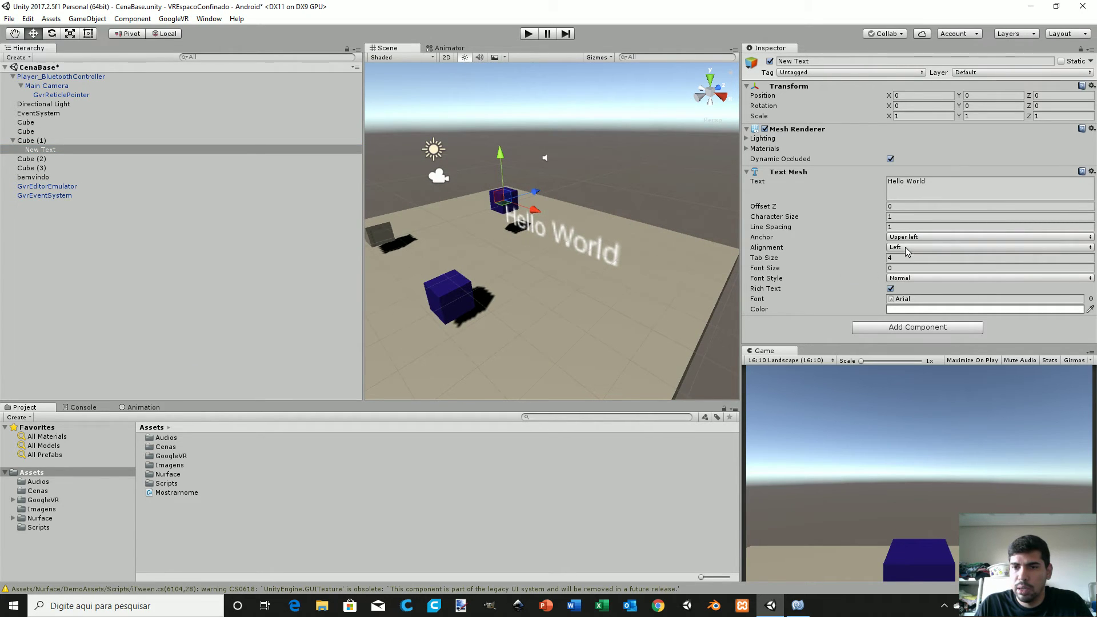
# - Anchor the text at middle center, raise it to Y 1.09, and shrink it to about a third
pyautogui.click(908, 237)
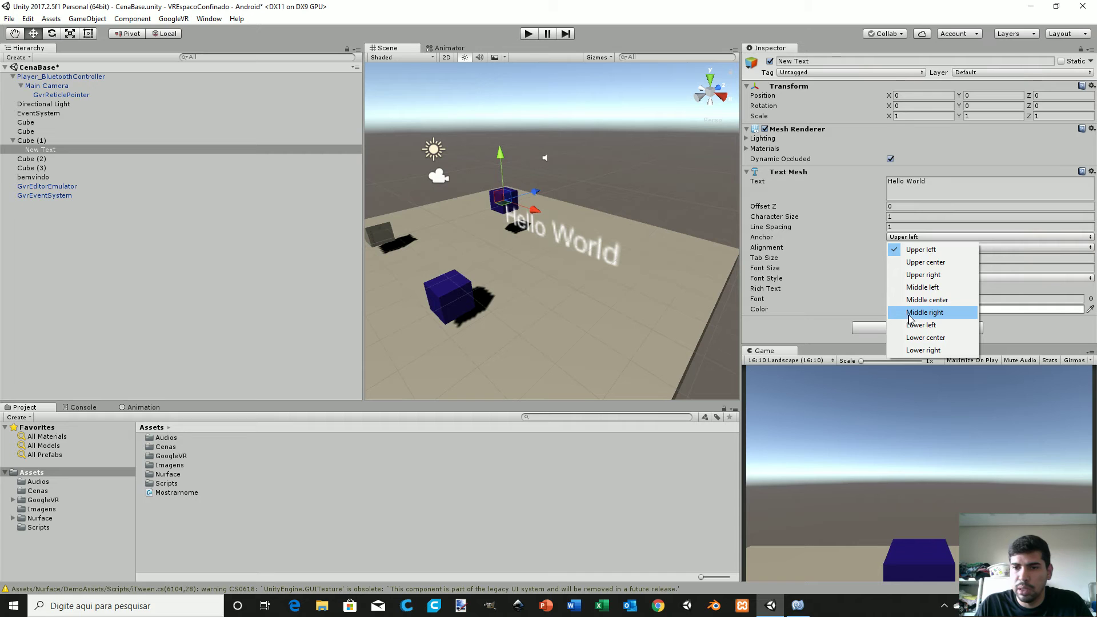
pyautogui.click(920, 300)
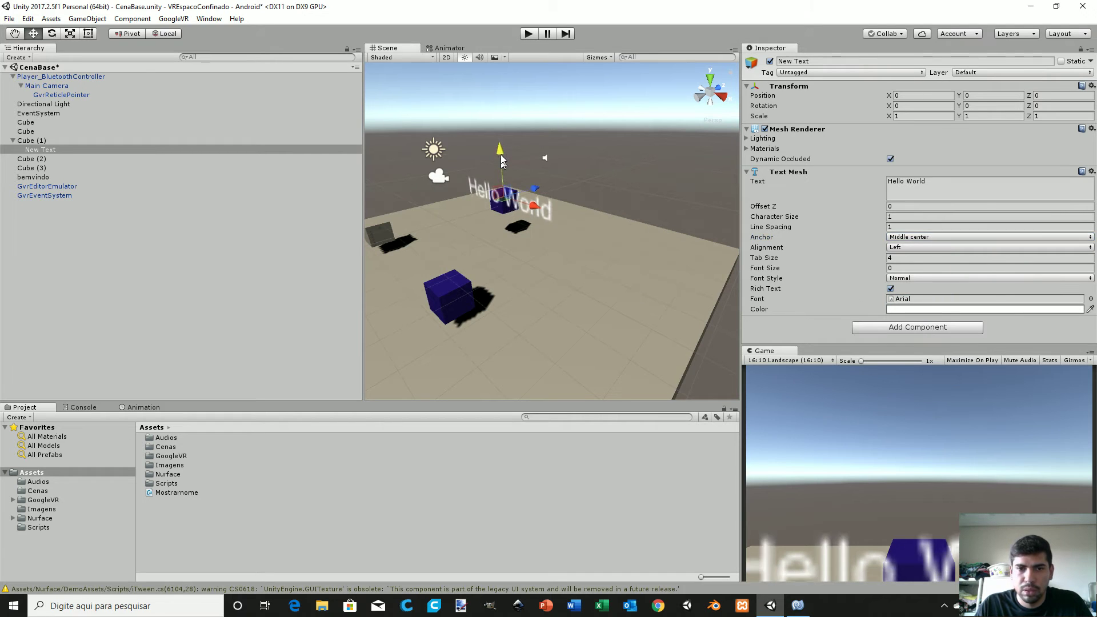
pyautogui.moveTo(501, 154); pyautogui.dragTo(501, 141)
pyautogui.press('r')
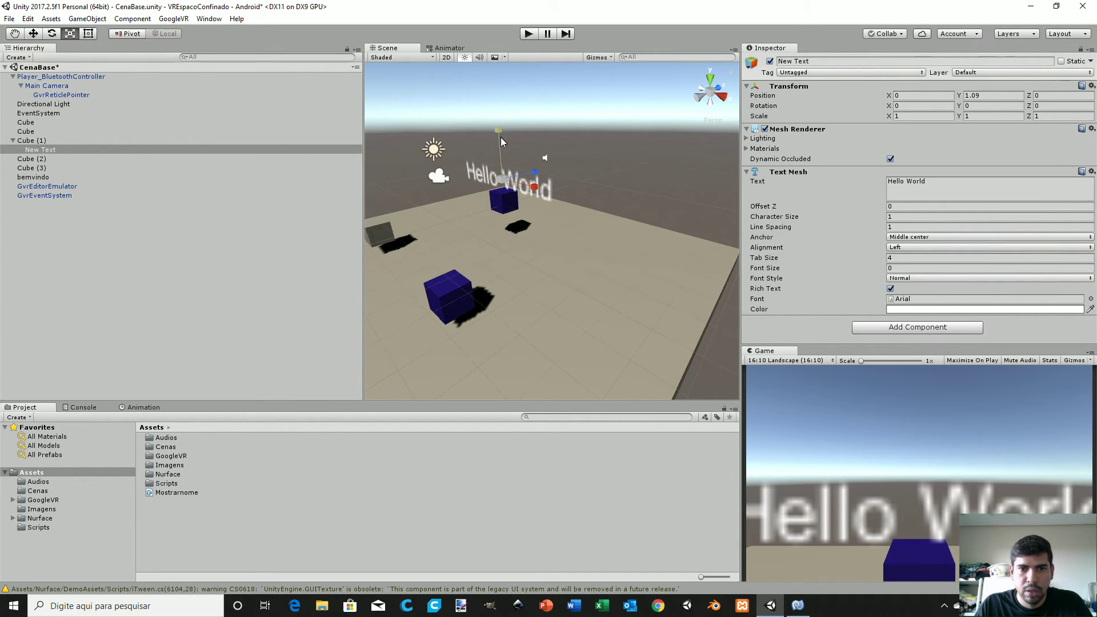
pyautogui.moveTo(502, 179); pyautogui.dragTo(496, 224)
pyautogui.press('f')
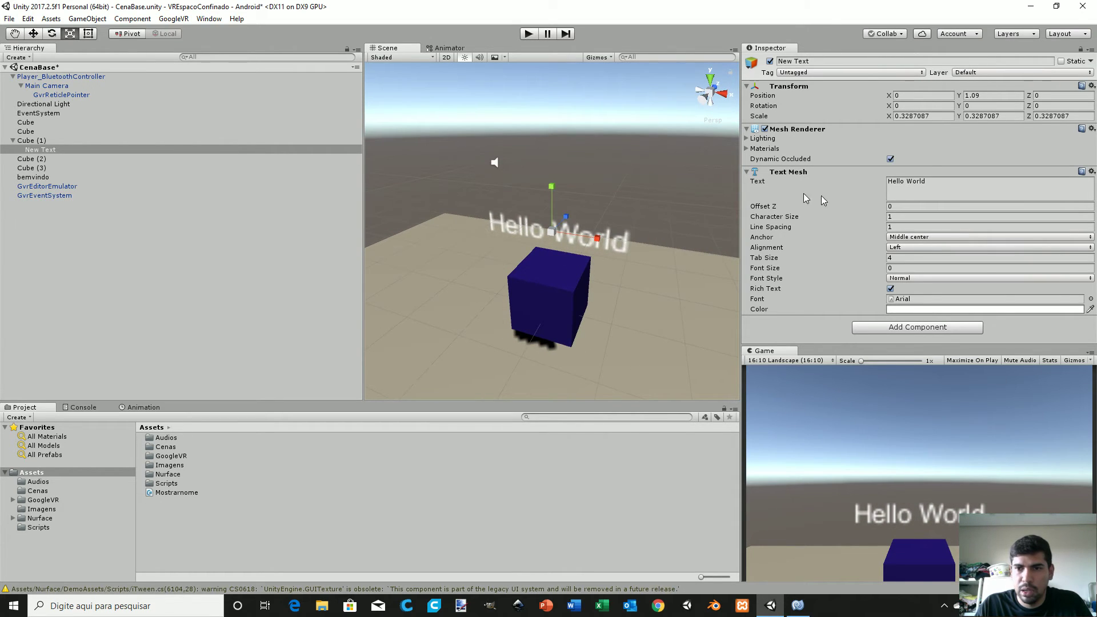
# - Replace the Hello World text with 'Quadrado Azul' and reselect Cube (1)
pyautogui.click(947, 190)
pyautogui.press('BackSpace')
pyautogui.write('Quadrado Azul')
pyautogui.click(662, 338)
pyautogui.click(536, 321)
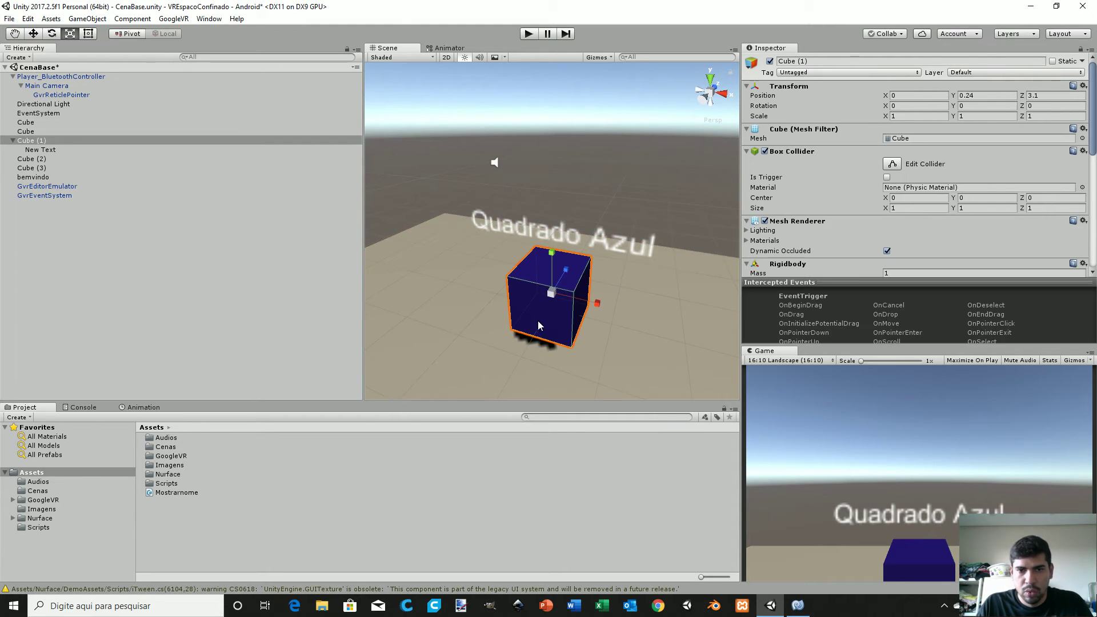
# - Link the New Text object into the Mostrarnome Nome field on Cube (1)
pyautogui.keyDown('alt'); pyautogui.moveTo(536, 320); pyautogui.dragTo(722, 284); pyautogui.keyUp('alt')
pyautogui.scroll(-5, 899, 224)
pyautogui.scroll(-3, 899, 224)
pyautogui.scroll(2, 882, 157)
pyautogui.scroll(-3, 883, 157)
pyautogui.scroll(-1, 881, 165)
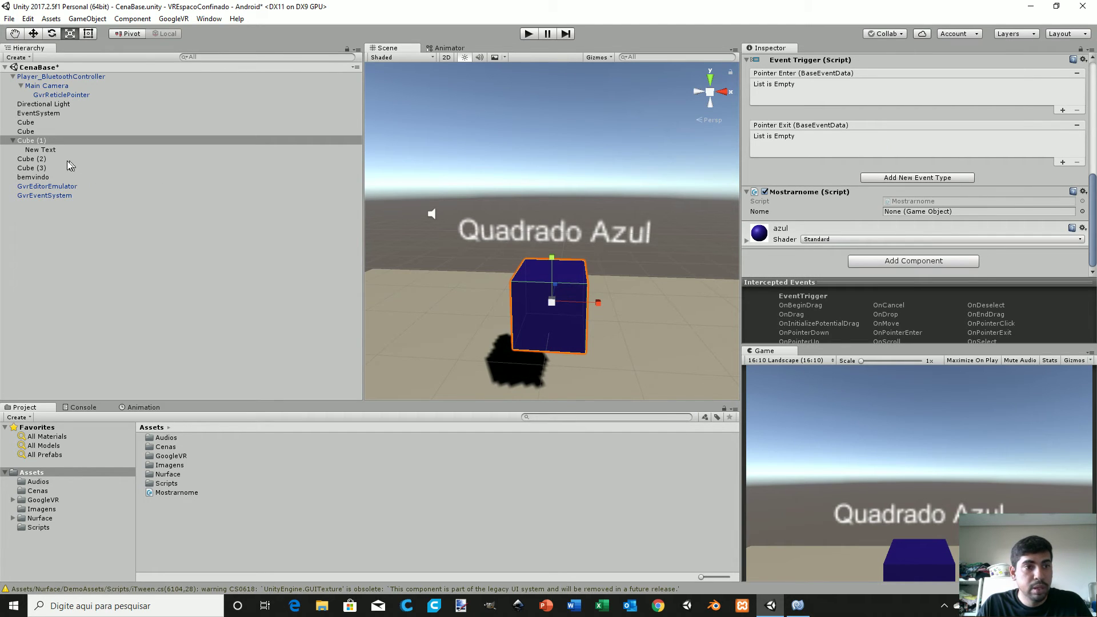
pyautogui.moveTo(49, 150); pyautogui.dragTo(897, 213)
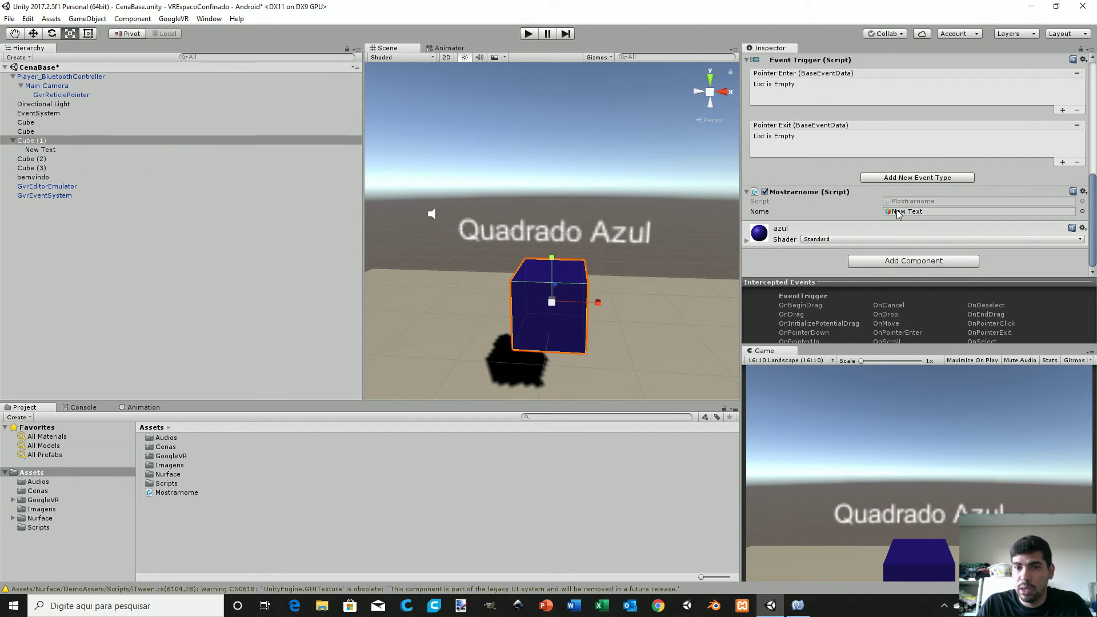
pyautogui.keyDown('alt'); pyautogui.moveTo(706, 251); pyautogui.dragTo(545, 163); pyautogui.keyUp('alt')
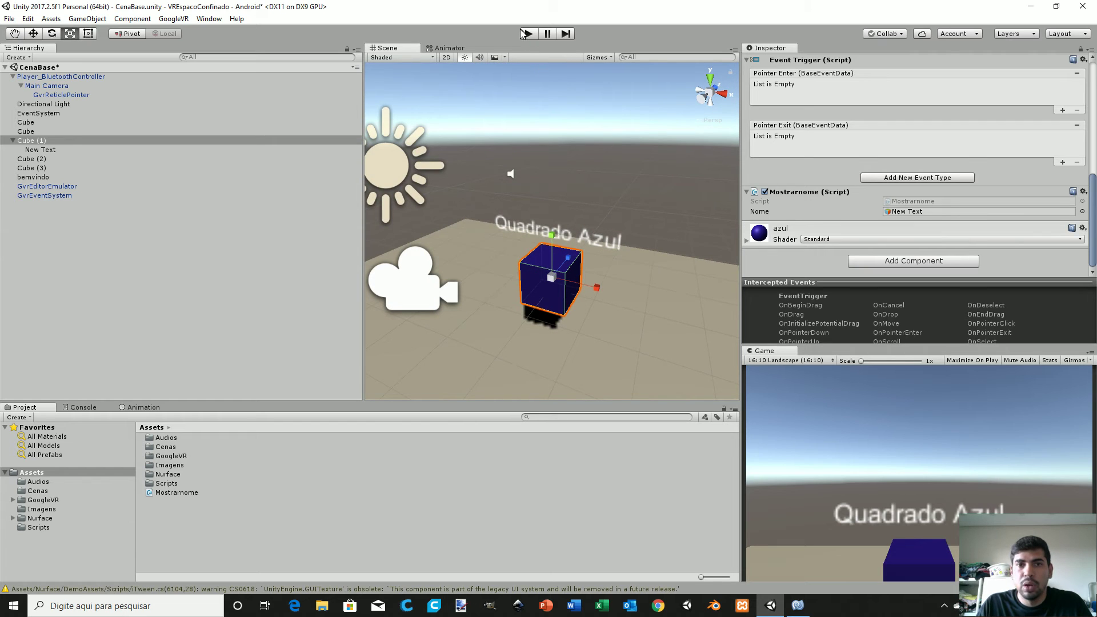
# - Play-test the scene, turning the VR view toward the blue cube, then stop
pyautogui.hotkey('ctrl', 'p')
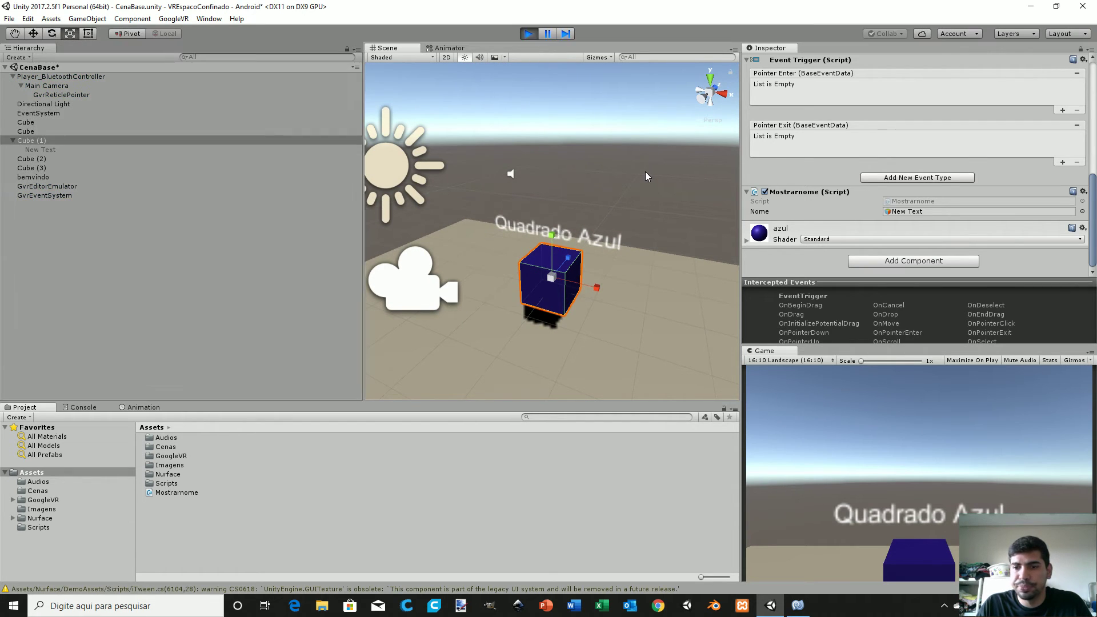
pyautogui.press('alt')
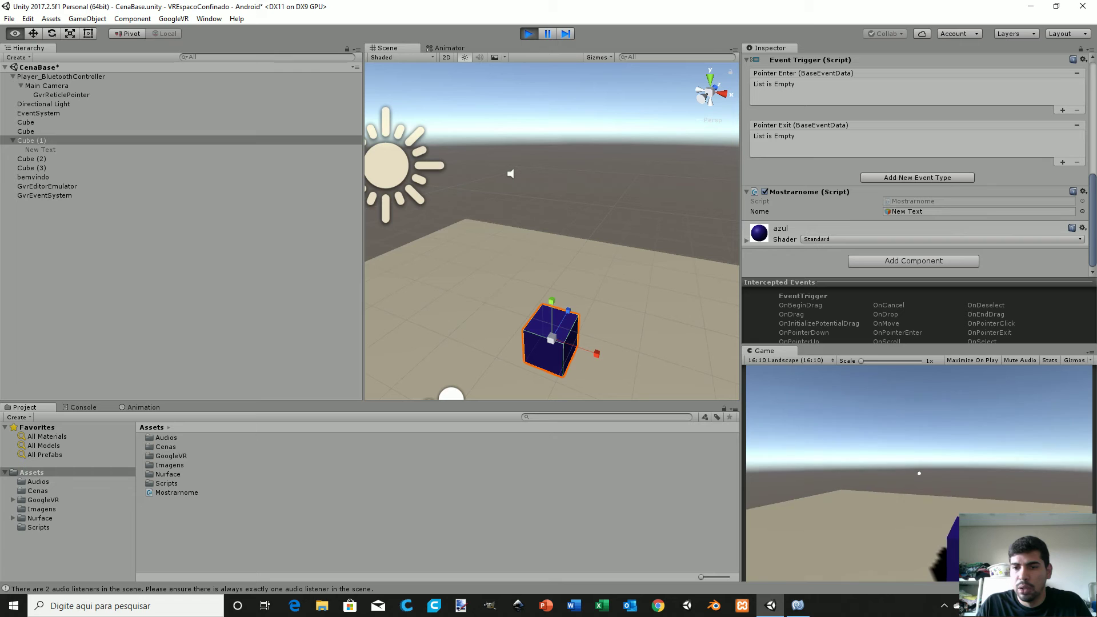
pyautogui.press('alt')
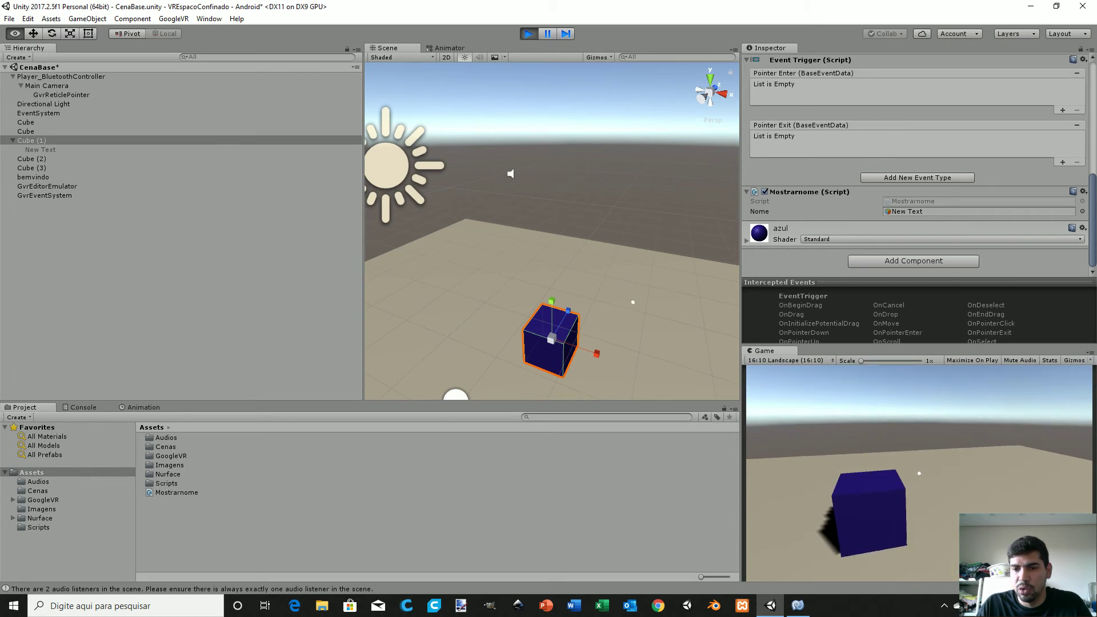
pyautogui.press('alt')
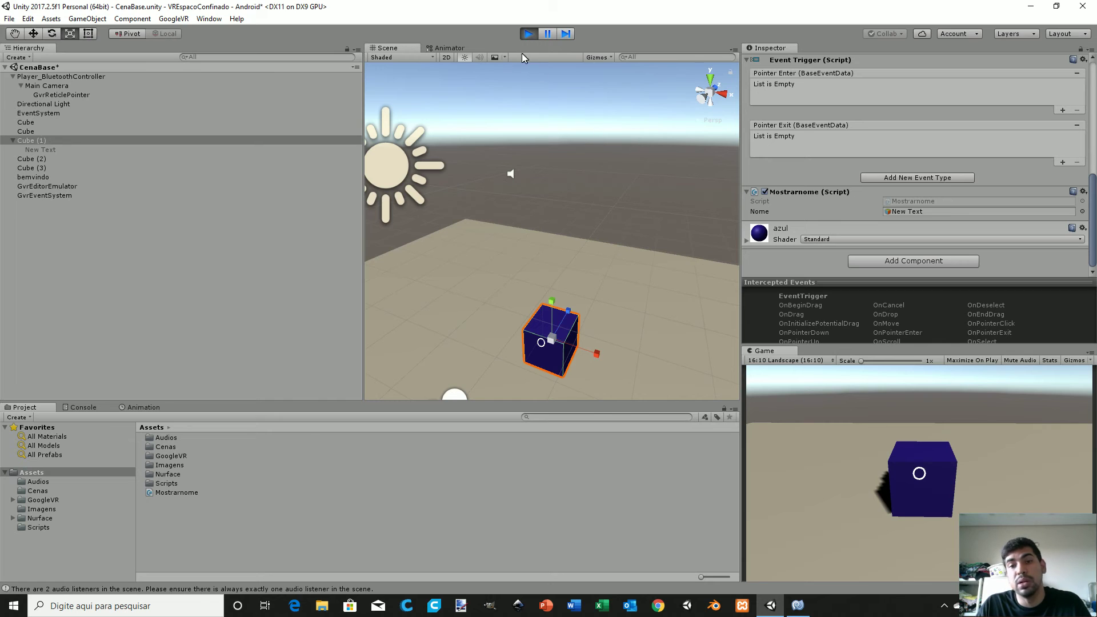
pyautogui.click(528, 34)
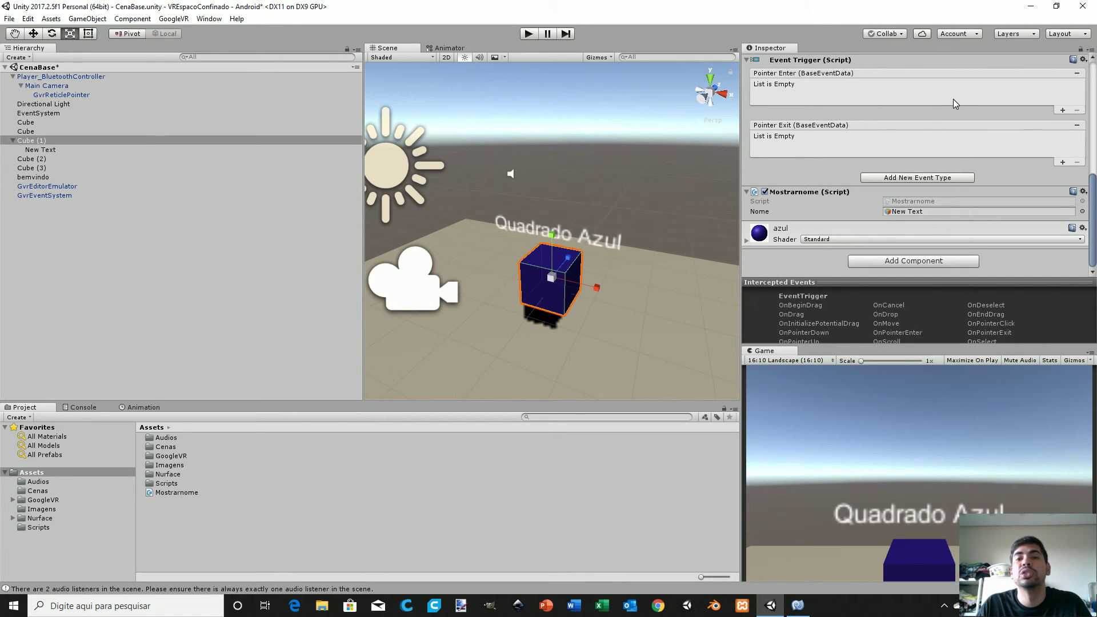
# - Add Pointer Enter and Pointer Exit actions, making Pointer Enter call Mostrarnome.MostraNome on Cube (1)
pyautogui.scroll(3, 927, 106)
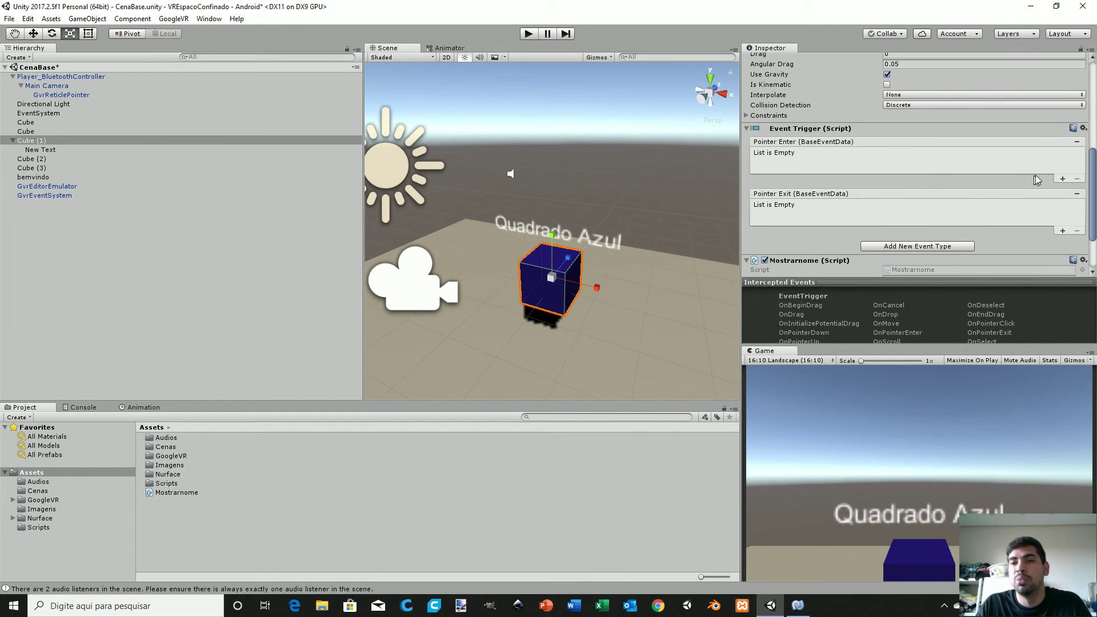
pyautogui.click(1063, 179)
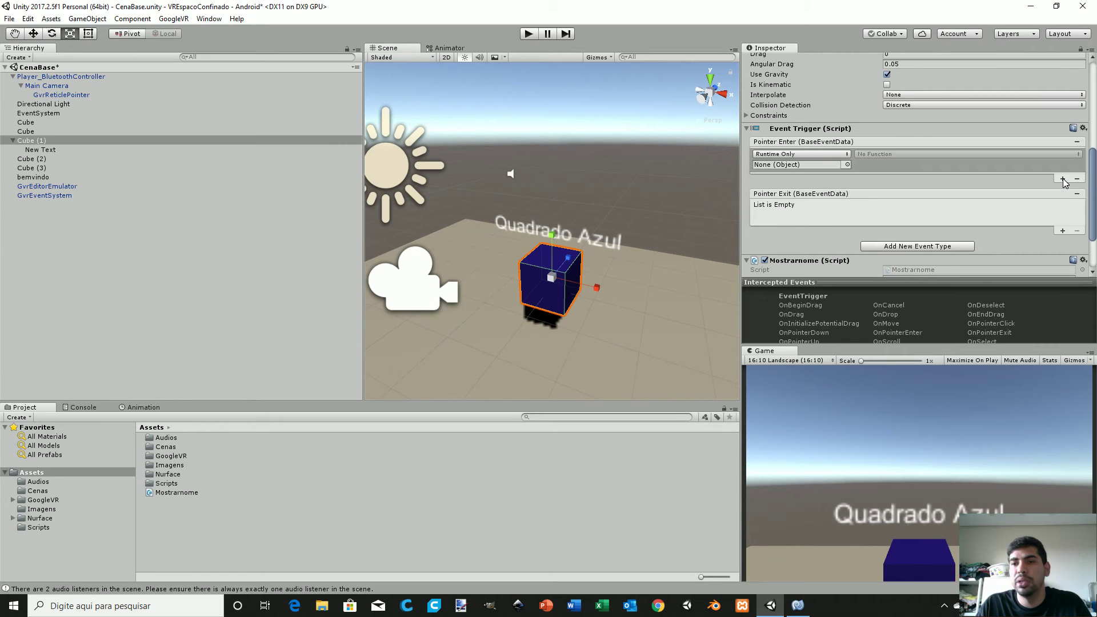
pyautogui.click(1063, 230)
pyautogui.moveTo(104, 152); pyautogui.dragTo(595, 164)
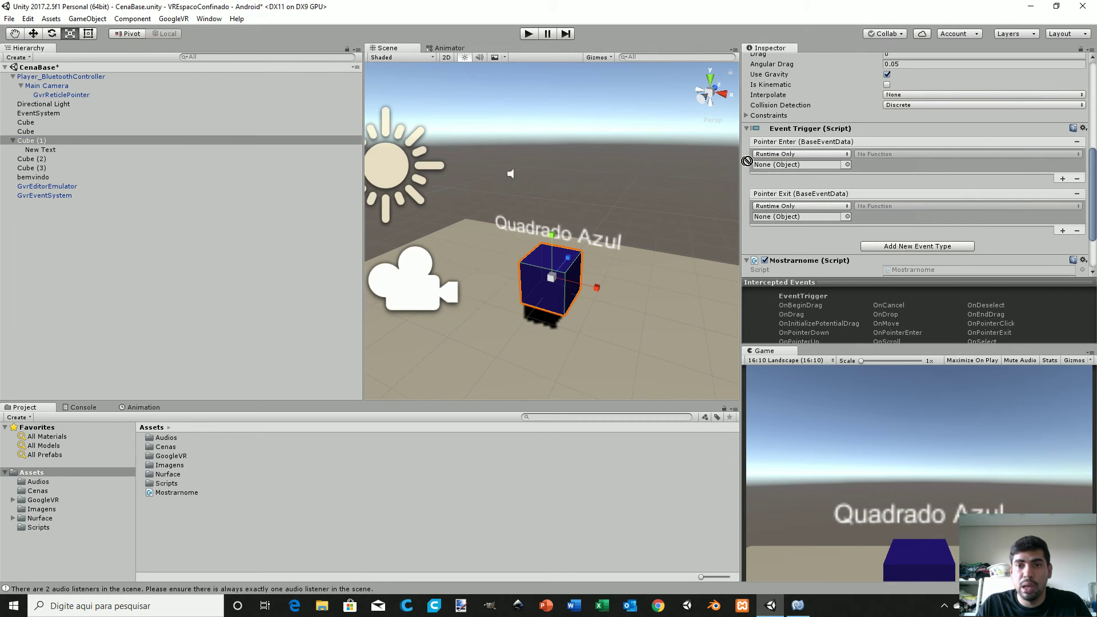
pyautogui.moveTo(595, 164); pyautogui.dragTo(784, 168)
pyautogui.click(884, 154)
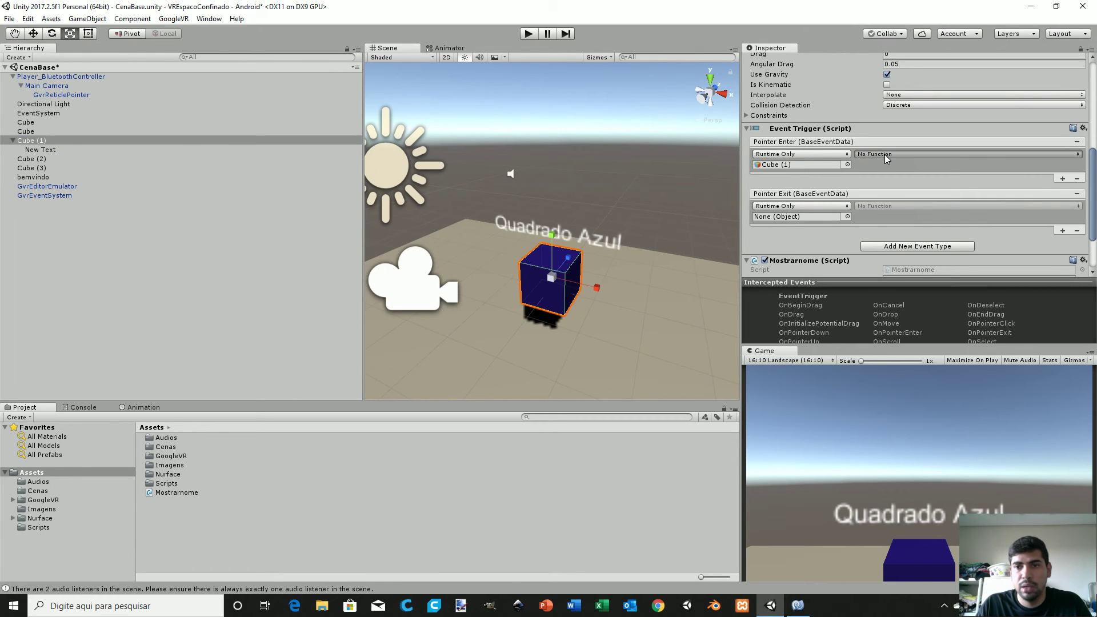
pyautogui.moveTo(894, 273)
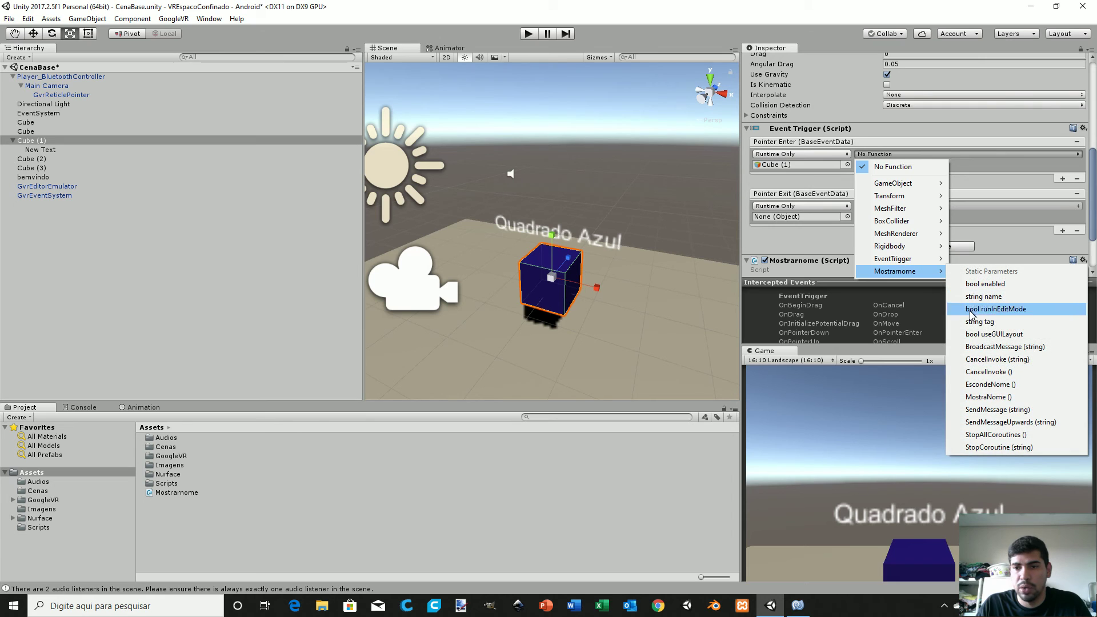
pyautogui.click(988, 397)
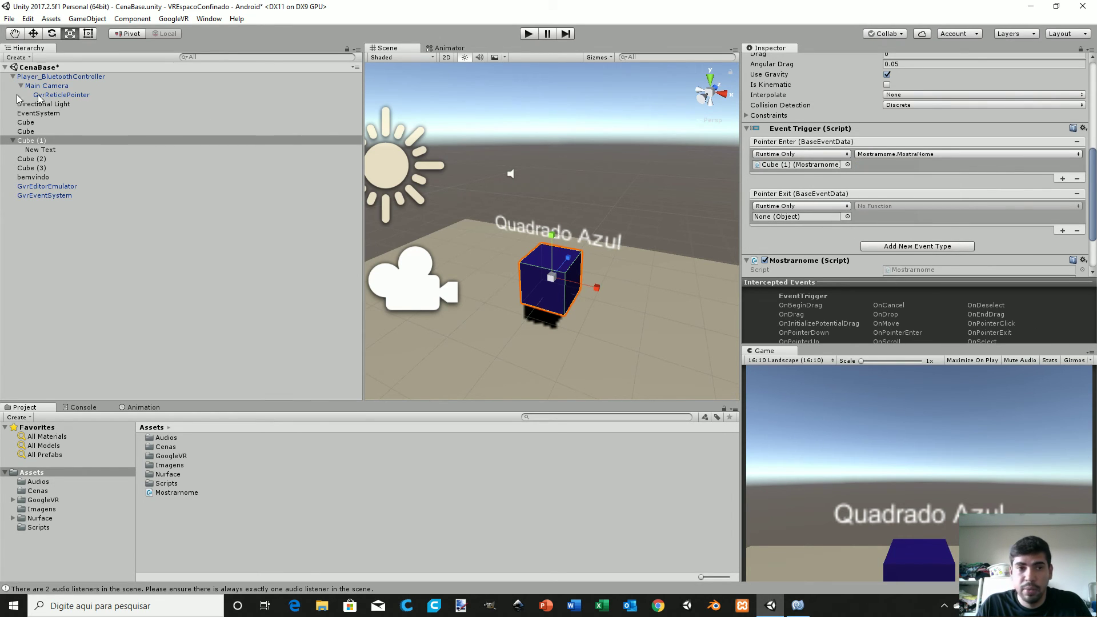
# - Make Pointer Exit call Mostrarnome.EscondeNome on Cube (1) and start a play-mode test
pyautogui.moveTo(36, 143); pyautogui.dragTo(780, 217)
pyautogui.click(888, 207)
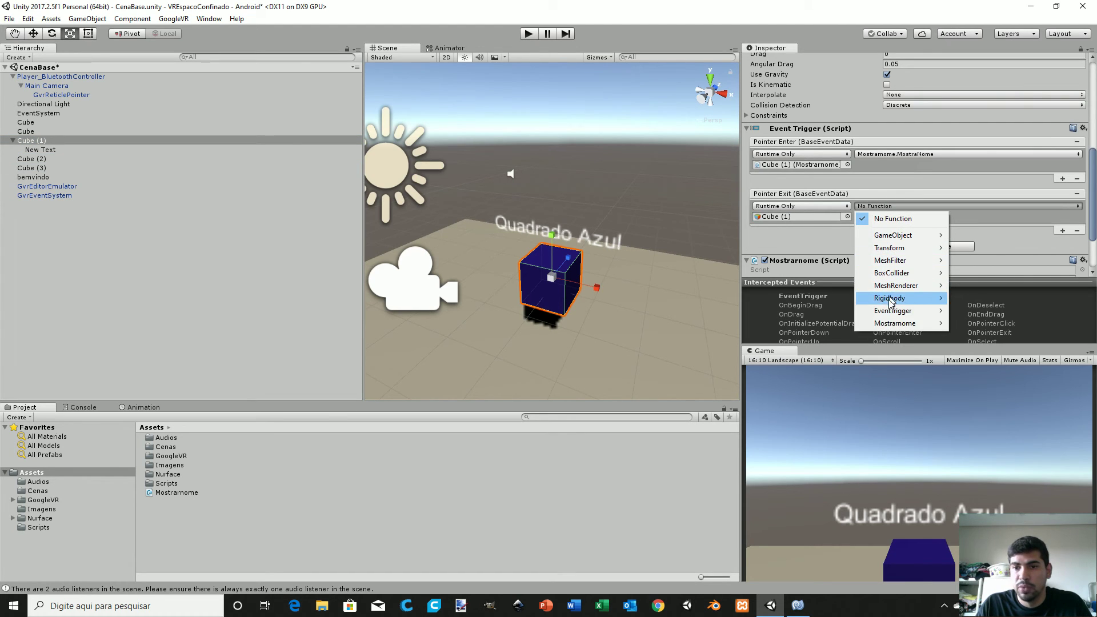
pyautogui.moveTo(903, 323)
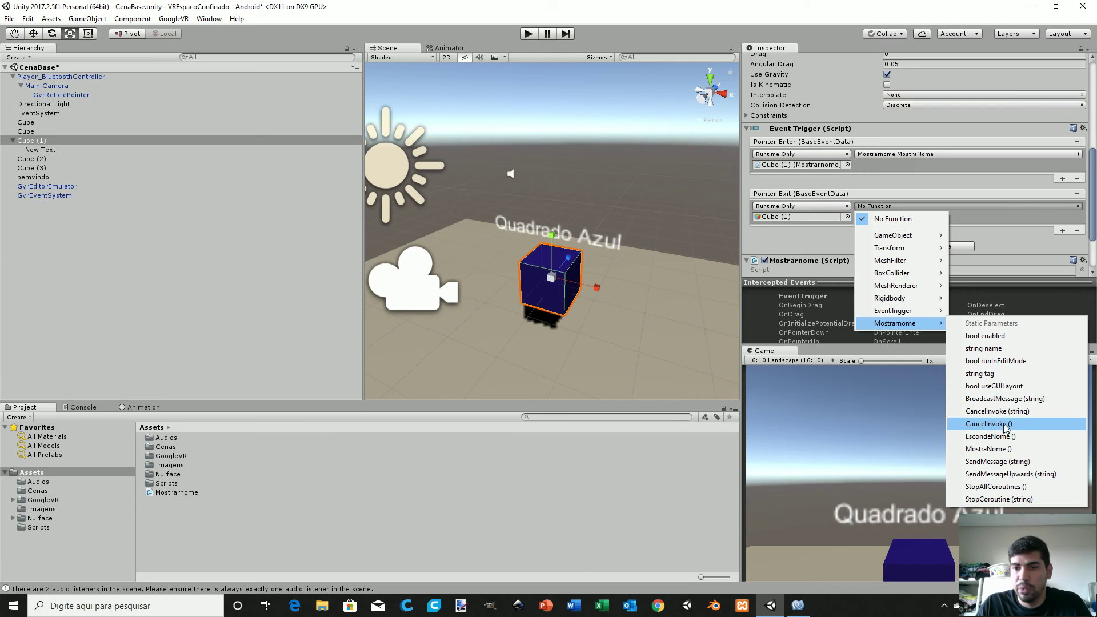
pyautogui.click(1024, 439)
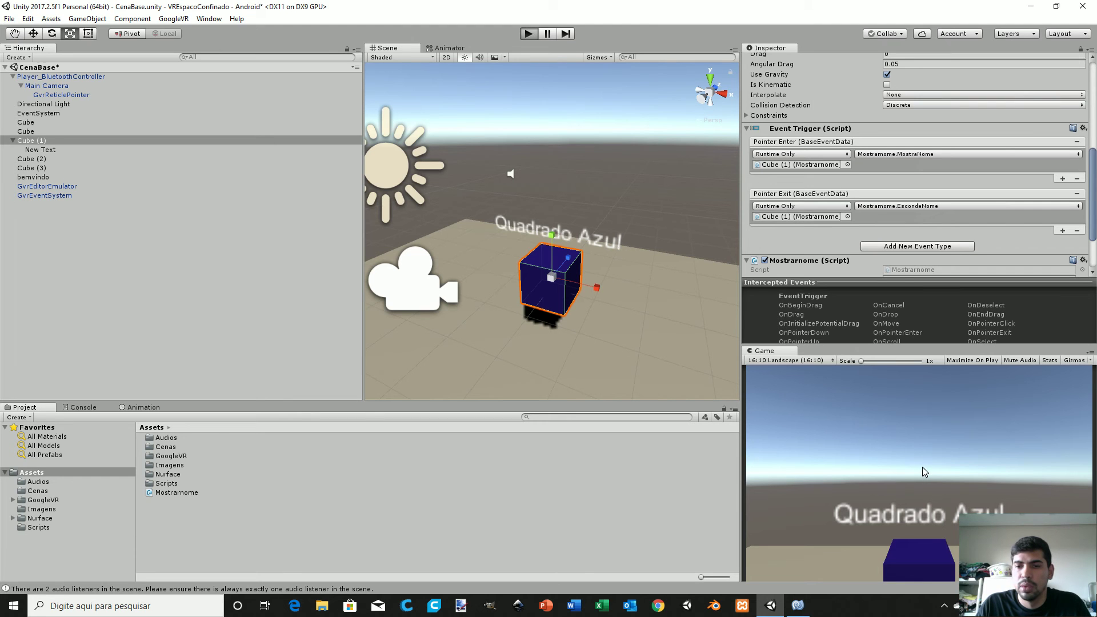
pyautogui.hotkey('ctrl', 'p')
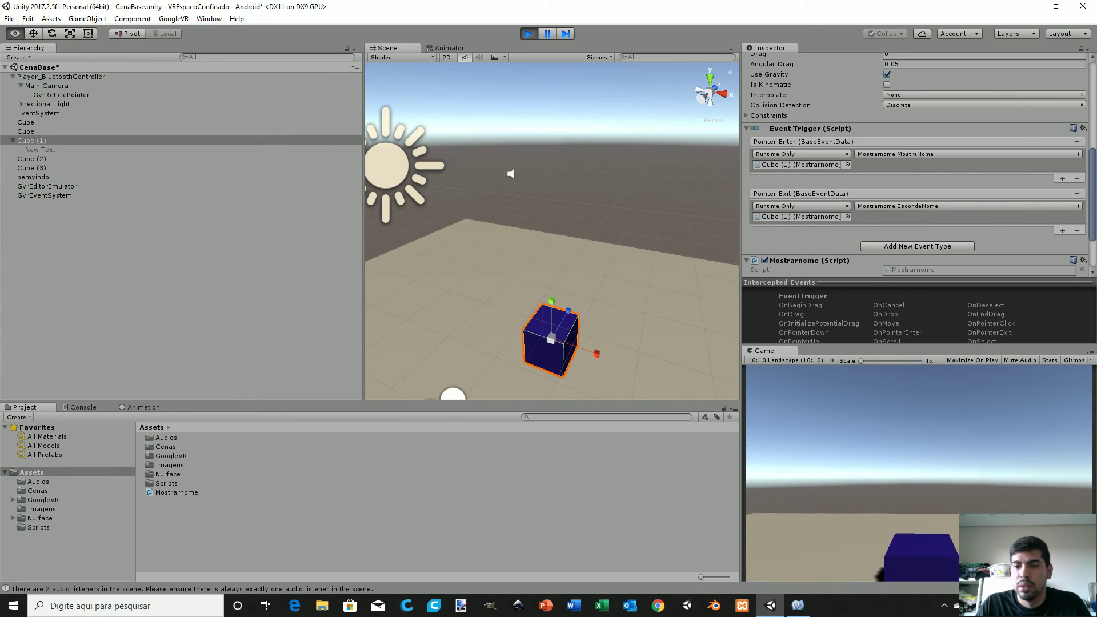